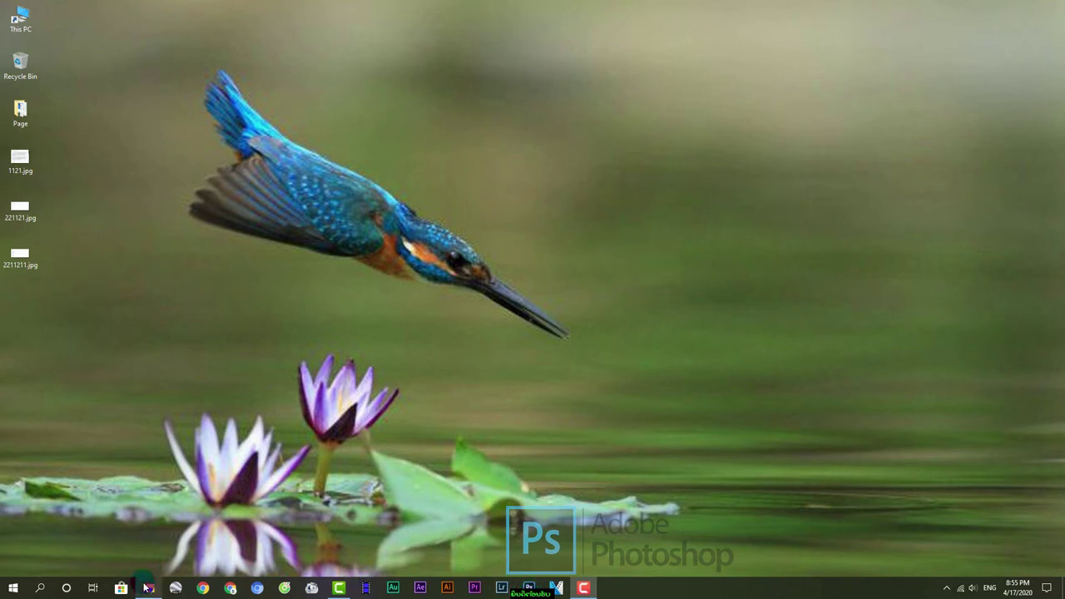
Step: Open the 'for example' folder on drive D and select 002 oki.jpg
{"action": "left_click", "coordinate": [148, 590]}
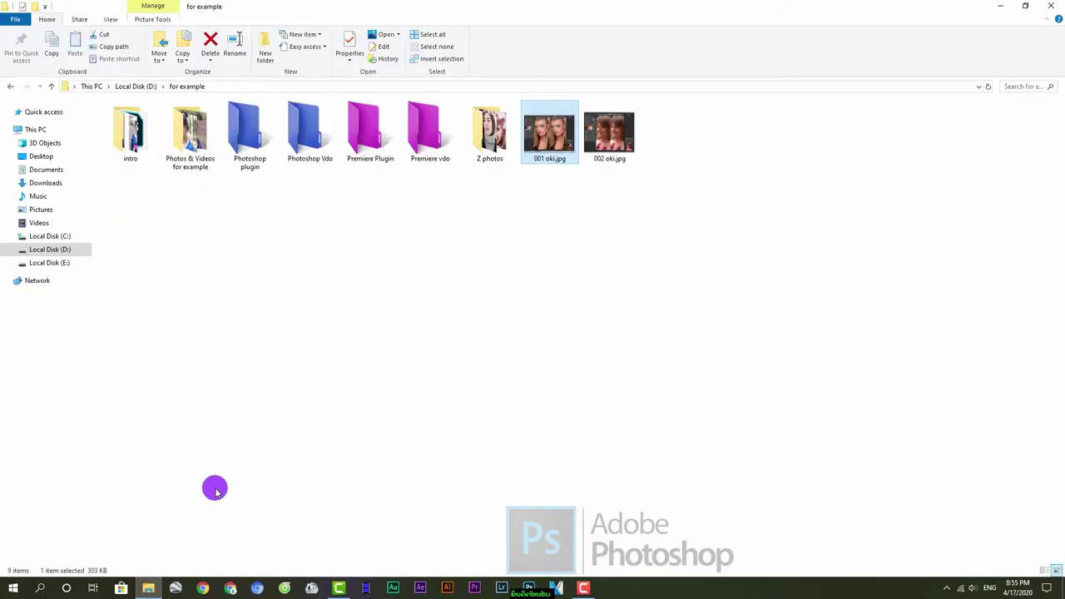
{"action": "left_click", "coordinate": [602, 144]}
Step: View the 002 oki.jpg before-and-after skin-smoothing comparison in Photos, then close Photos
{"action": "double_click", "coordinate": [602, 144]}
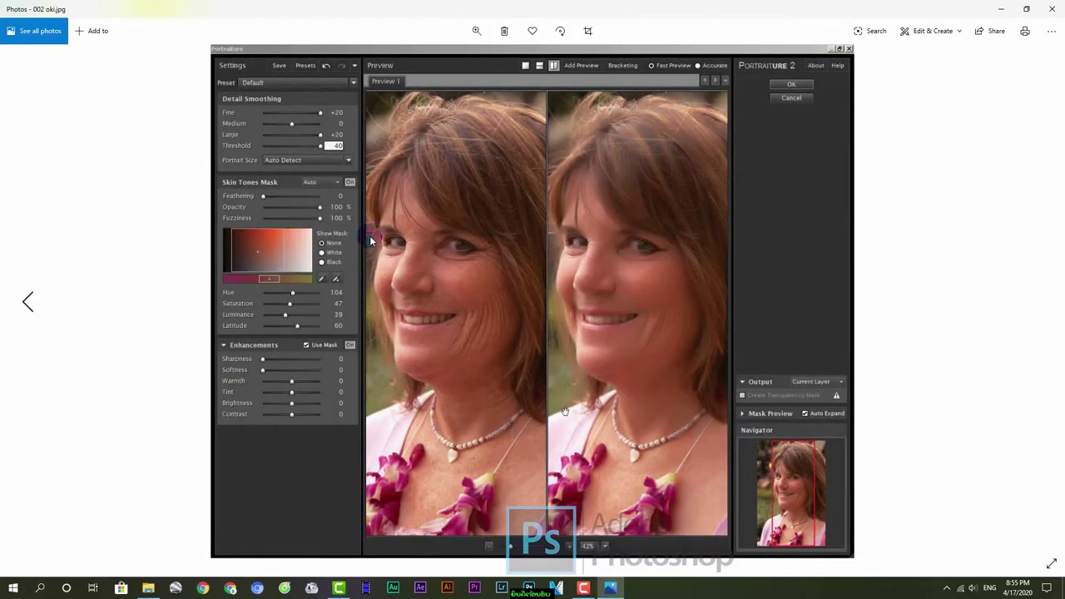
{"action": "left_click", "coordinate": [435, 280]}
{"action": "left_click", "coordinate": [589, 365]}
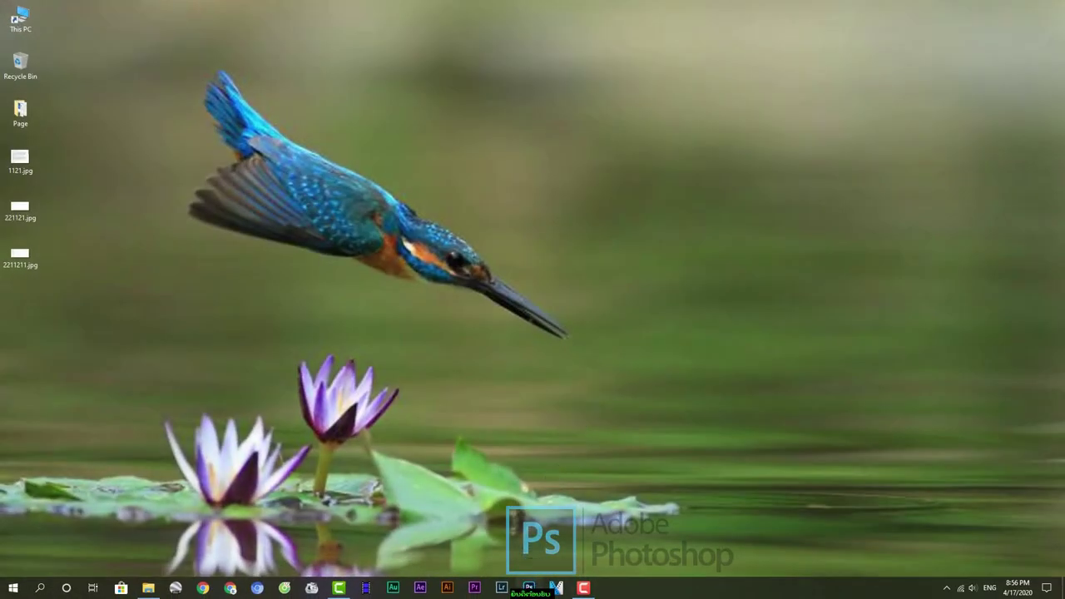
{"action": "left_click", "coordinate": [529, 587]}
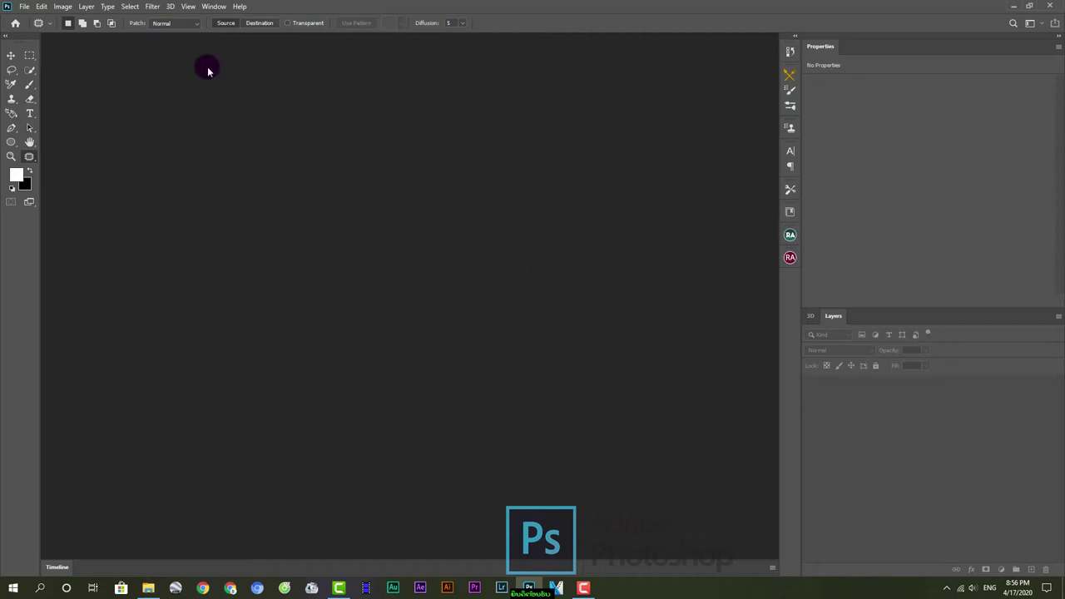
{"action": "left_click", "coordinate": [152, 6]}
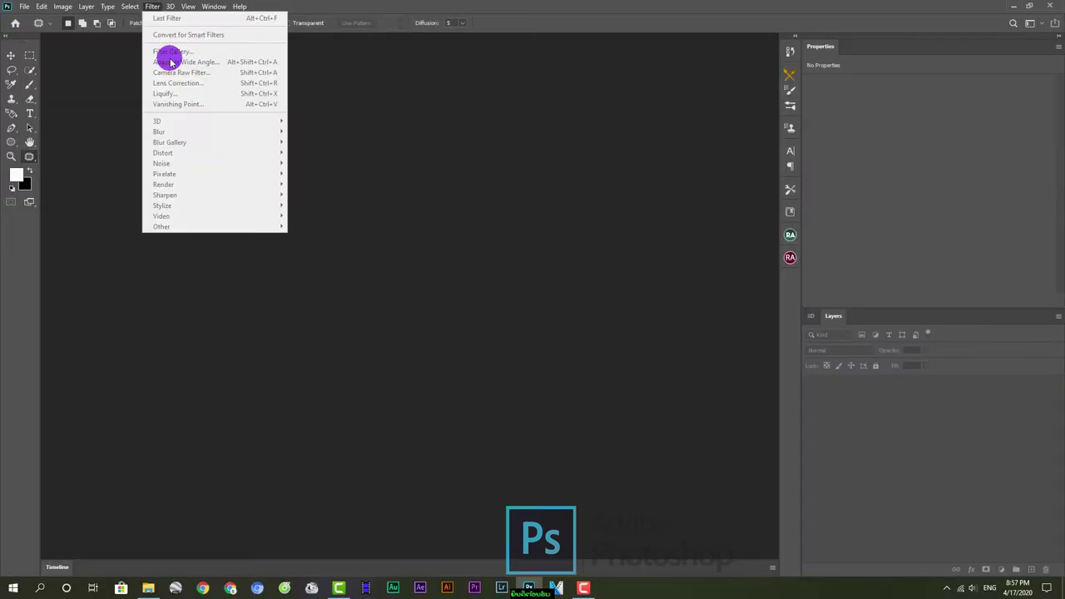
{"action": "left_click", "coordinate": [1060, 5]}
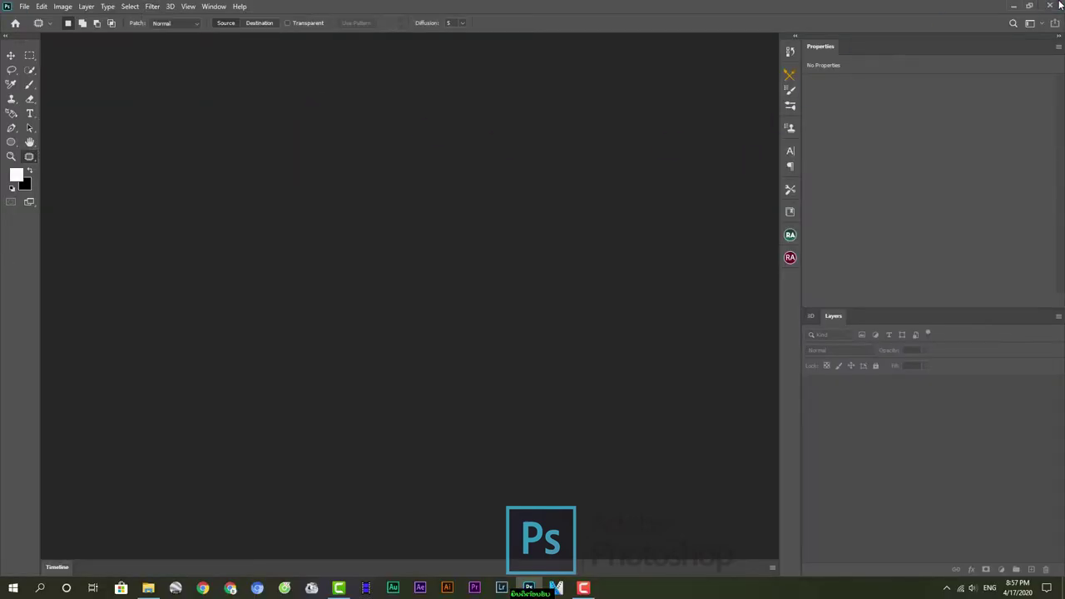
{"action": "left_click", "coordinate": [1060, 6]}
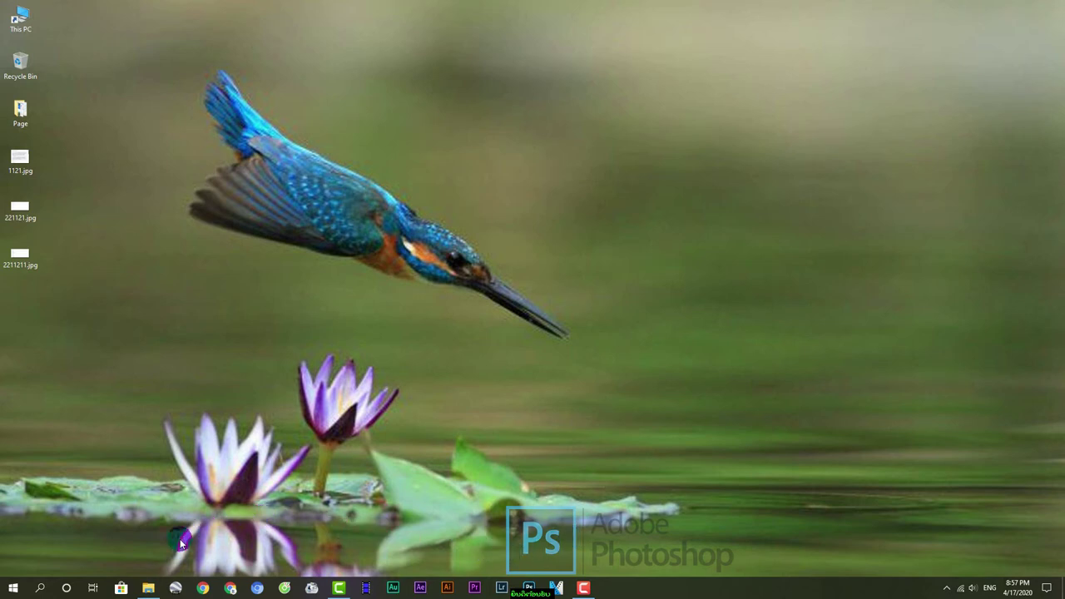
{"action": "mouse_move", "coordinate": [148, 589]}
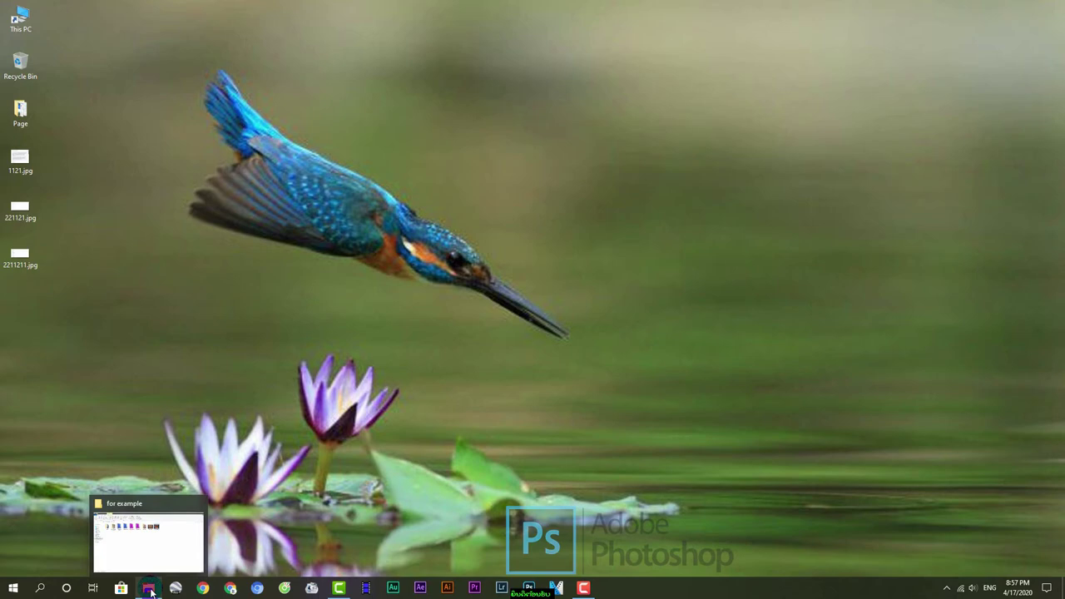
Step: Copy the Google Drive link from Link Plugin.txt in Z photos and open a new Chrome window
{"action": "left_click", "coordinate": [150, 592]}
{"action": "left_click", "coordinate": [492, 140]}
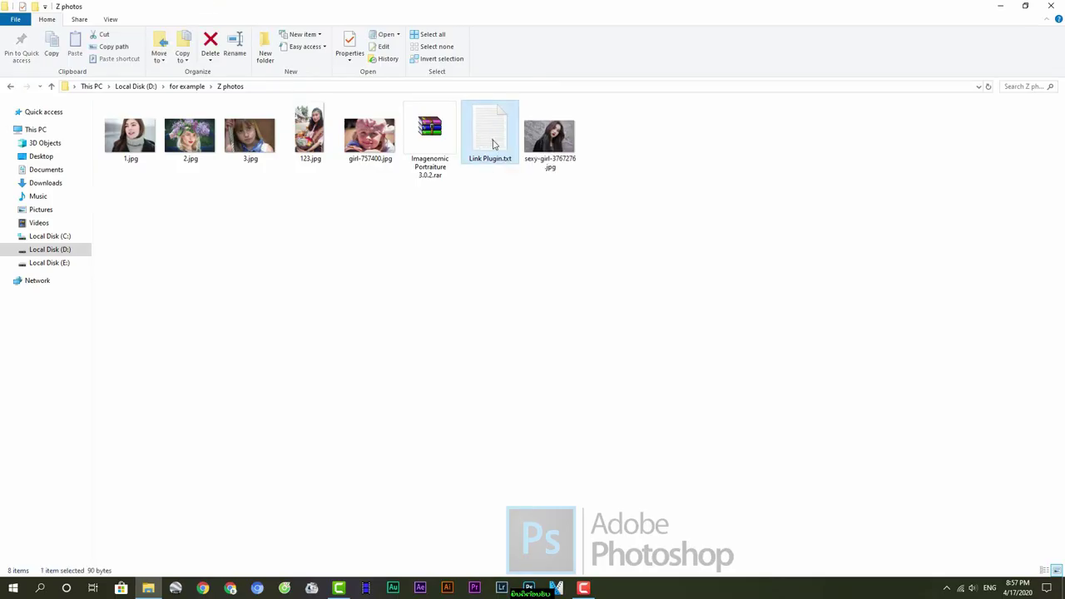
{"action": "double_click", "coordinate": [492, 140]}
{"action": "left_click", "coordinate": [155, 99]}
{"action": "left_click_drag", "start_coordinate": [156, 99], "coordinate": [455, 101]}
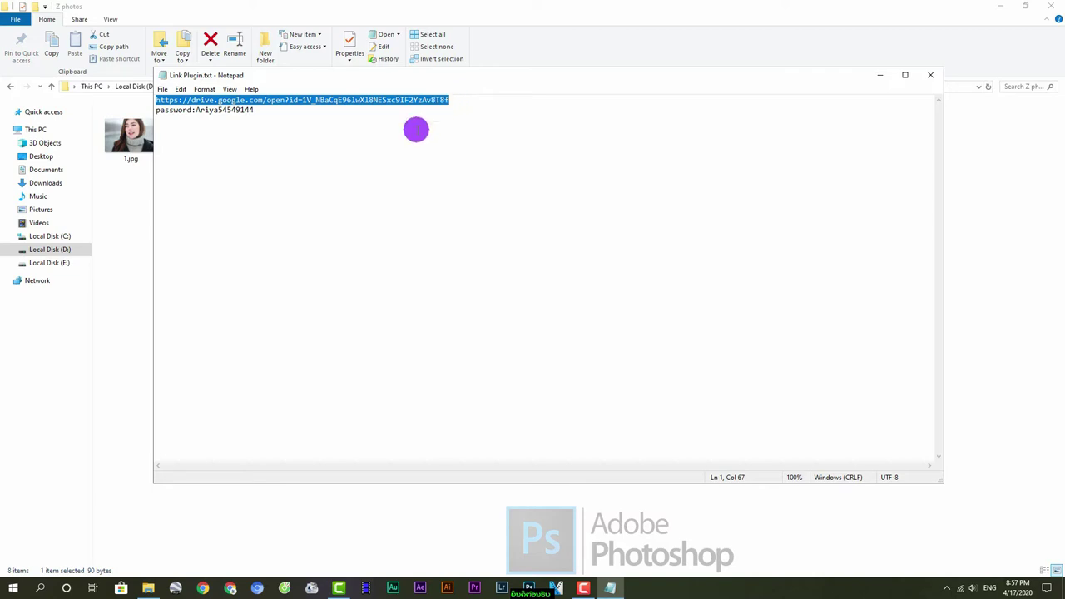
{"action": "left_click", "coordinate": [203, 588]}
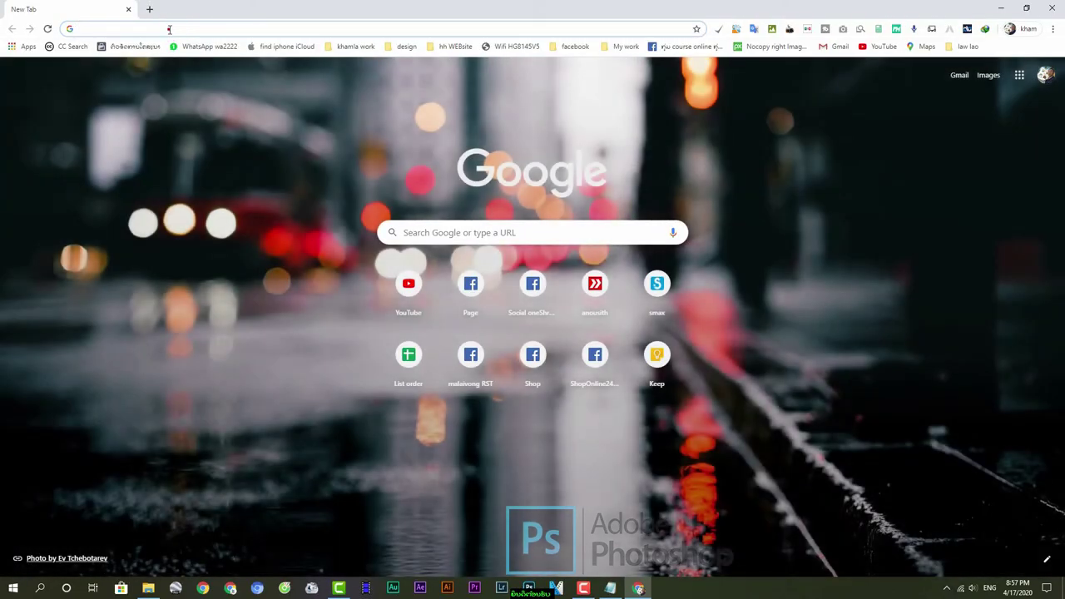
Step: Load the Drive link in Chrome and download Imagenomic Portraiture 3.0.2.rar to Downloads\Compressed
{"action": "left_click", "coordinate": [169, 29]}
{"action": "key", "text": "ctrl+v"}
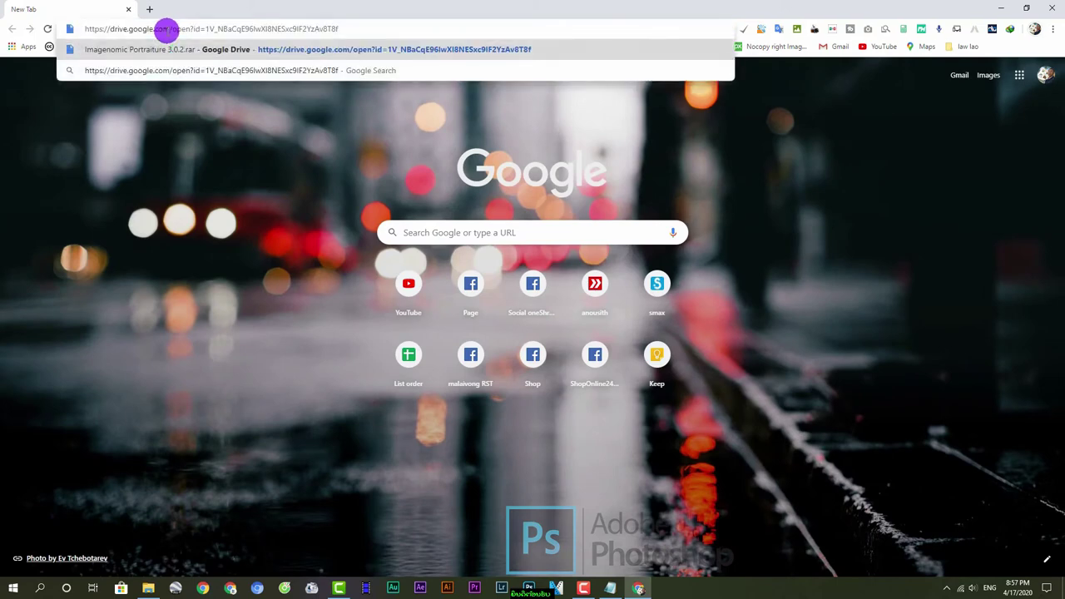
{"action": "key", "text": "Return"}
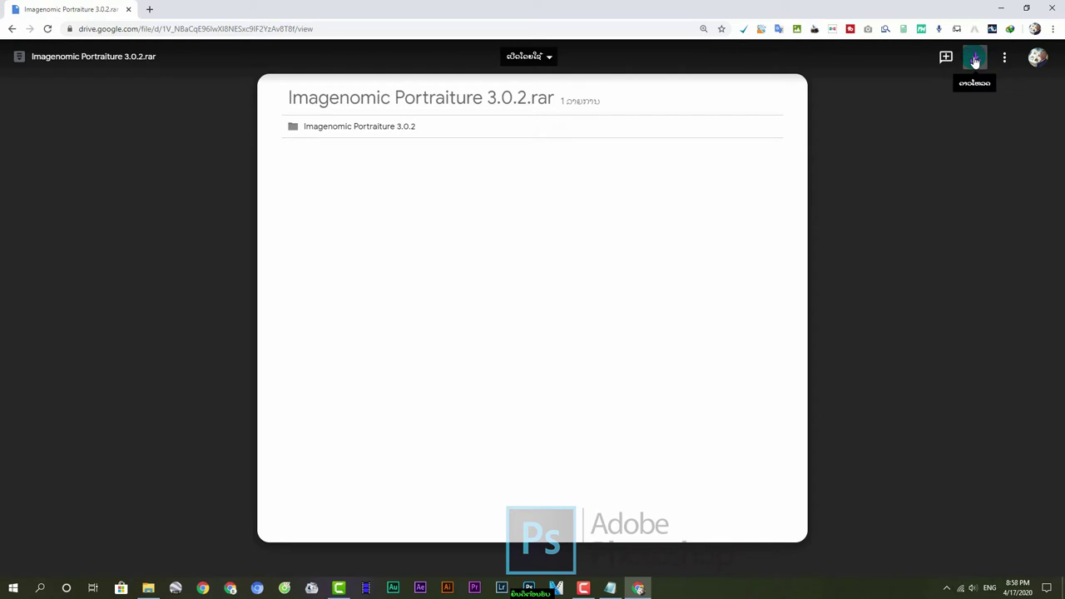
{"action": "left_click", "coordinate": [975, 60]}
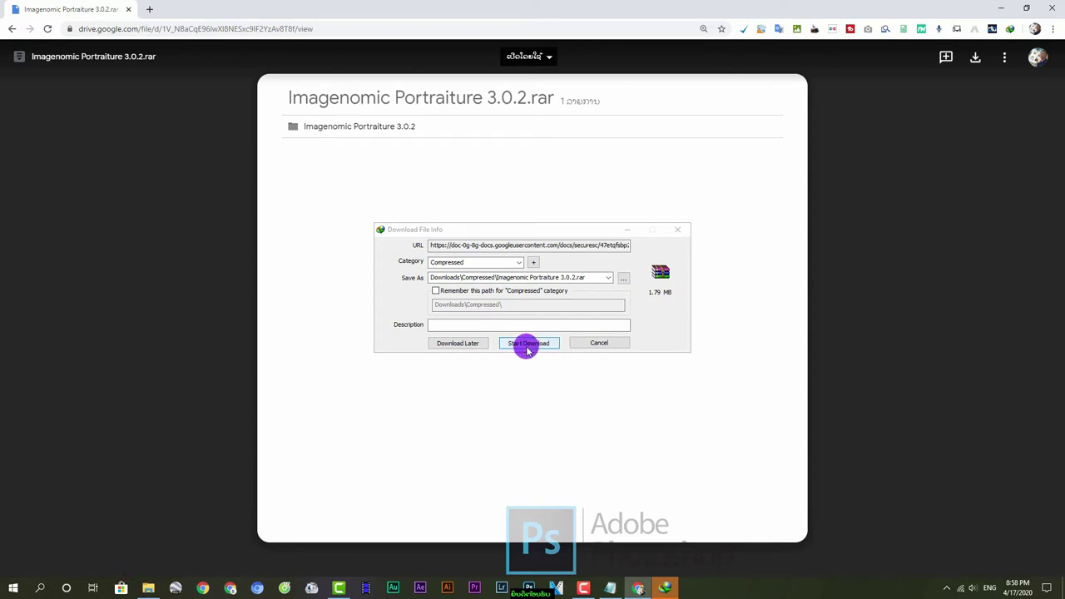
{"action": "left_click", "coordinate": [614, 348]}
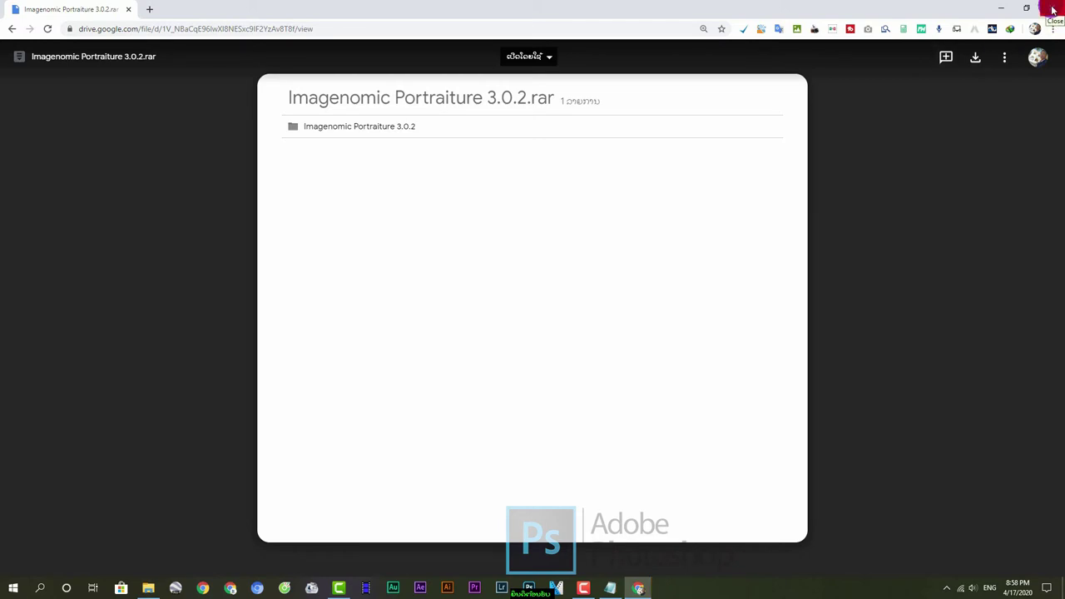
Step: Close the browser, read the archive password in Link Plugin.txt, close Notepad, and select the Portraiture archive
{"action": "left_click", "coordinate": [1053, 9]}
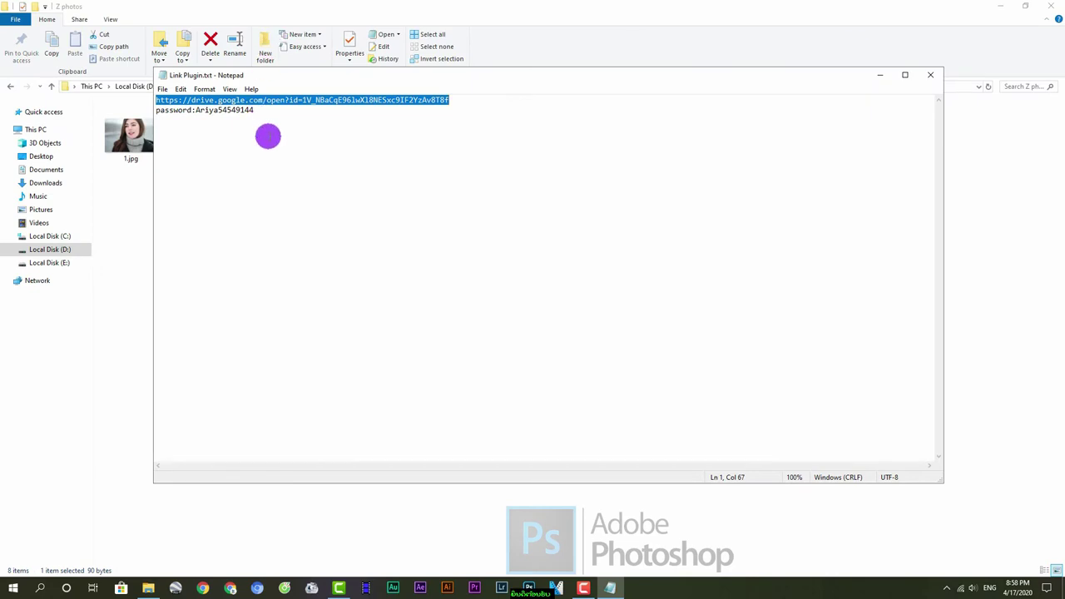
{"action": "left_click_drag", "start_coordinate": [260, 110], "coordinate": [197, 111]}
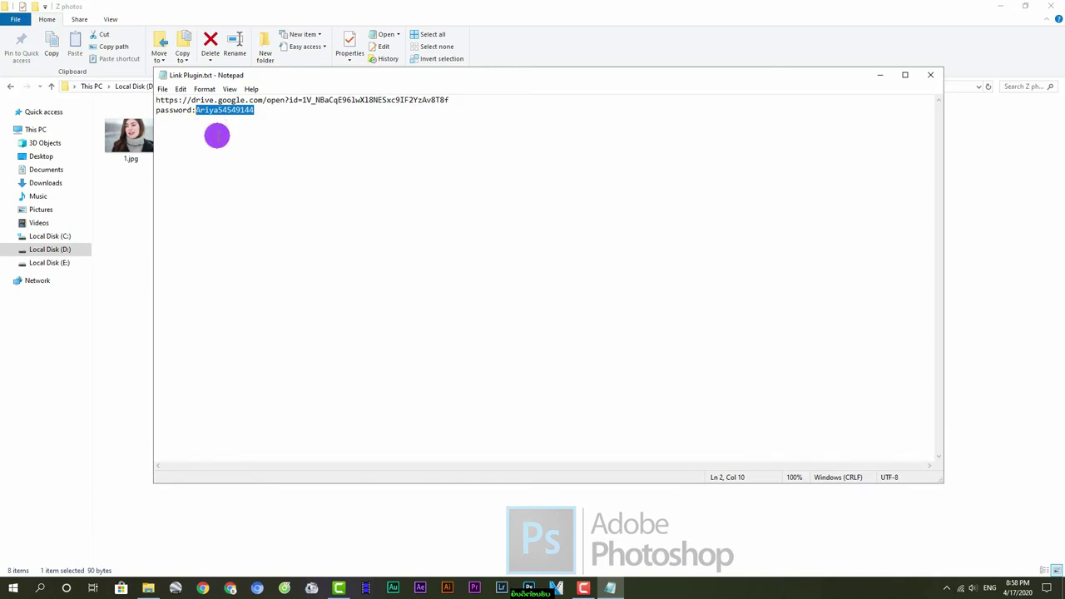
{"action": "left_click", "coordinate": [198, 111]}
{"action": "key", "text": "alt+F4"}
{"action": "left_click", "coordinate": [424, 142], "text": "ctrl"}
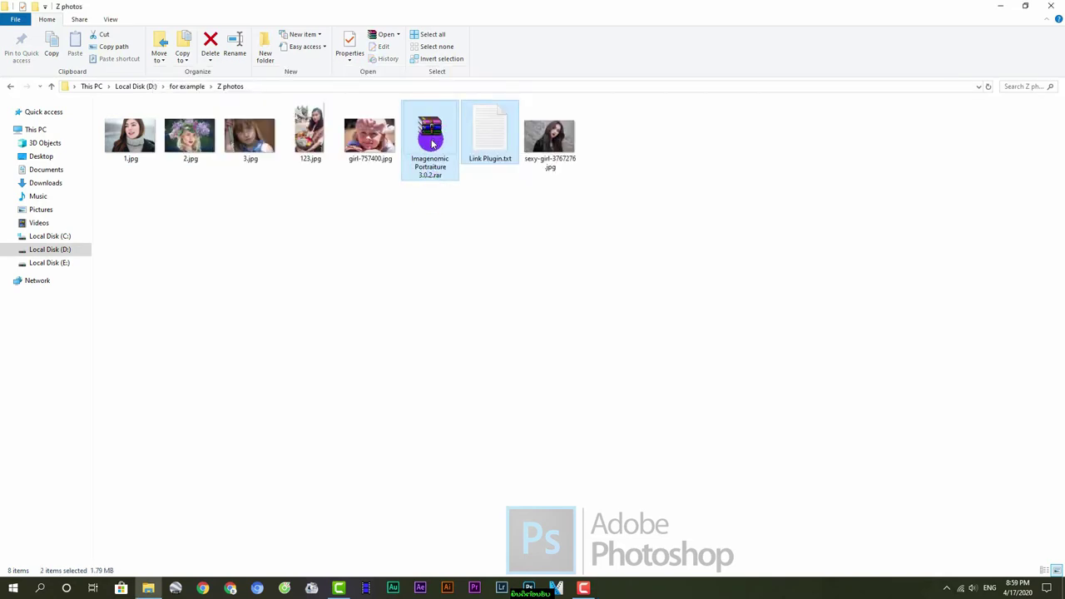
{"action": "left_click", "coordinate": [431, 139]}
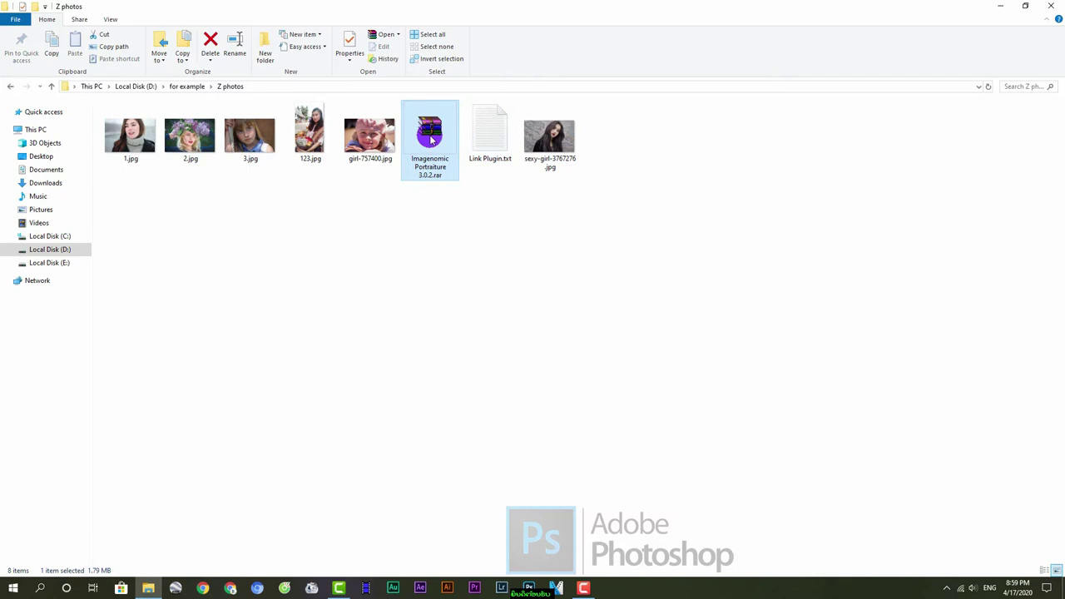
Step: Run PortraiturePS3027CE.exe from the Imagenomic Portraiture 3.0.2 folder inside the archive
{"action": "double_click", "coordinate": [431, 140]}
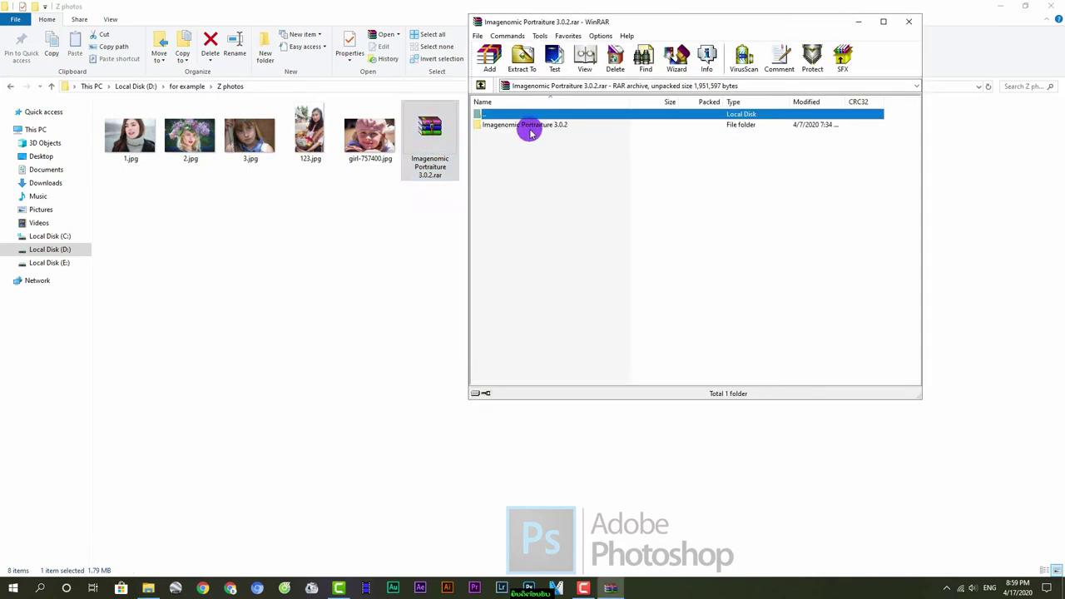
{"action": "double_click", "coordinate": [529, 129]}
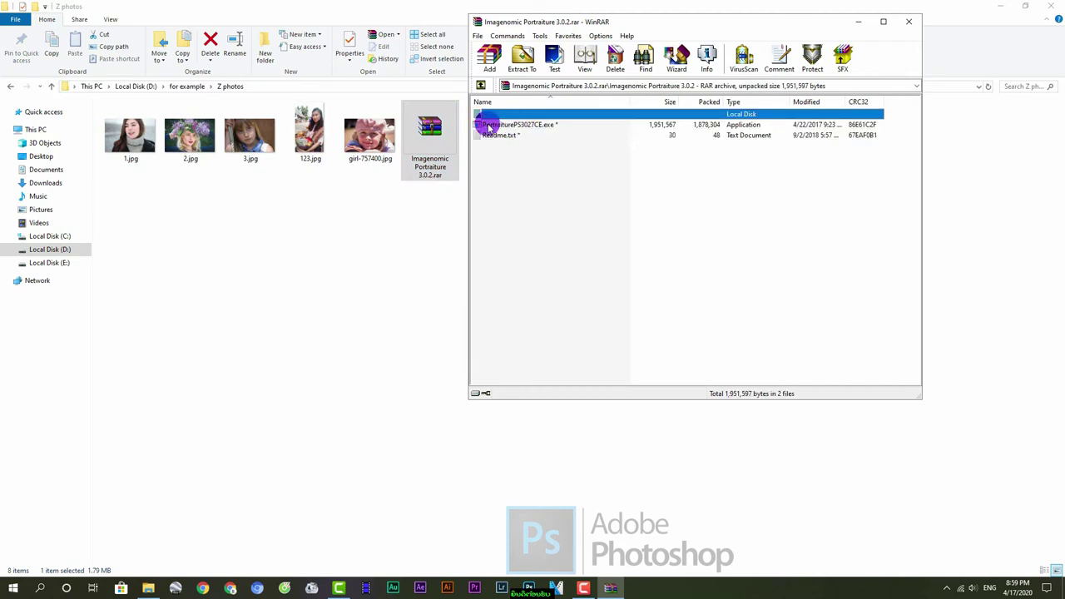
{"action": "left_click", "coordinate": [488, 126]}
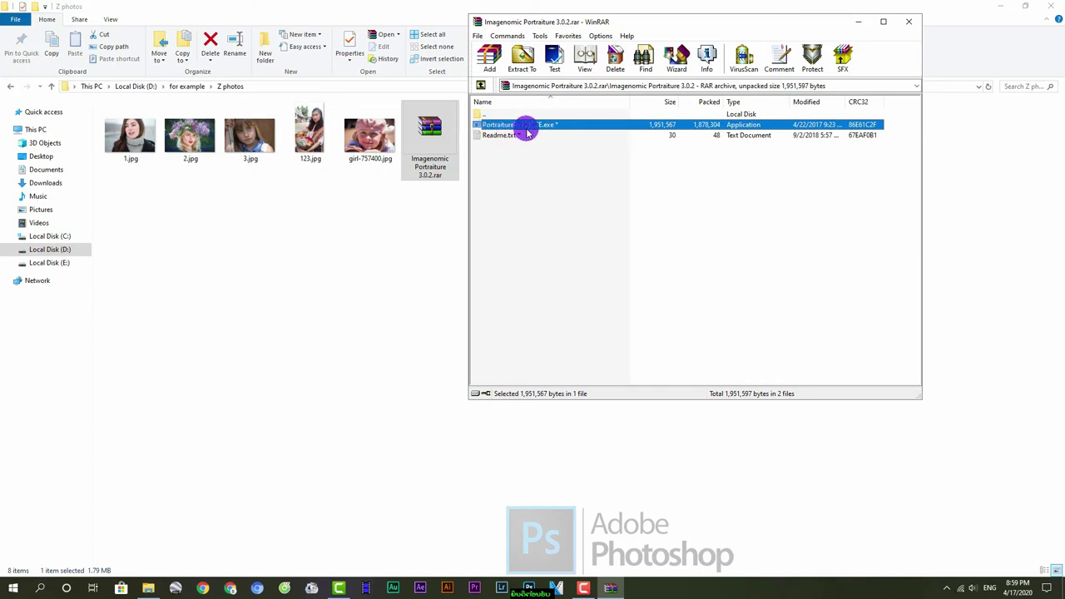
{"action": "double_click", "coordinate": [479, 126]}
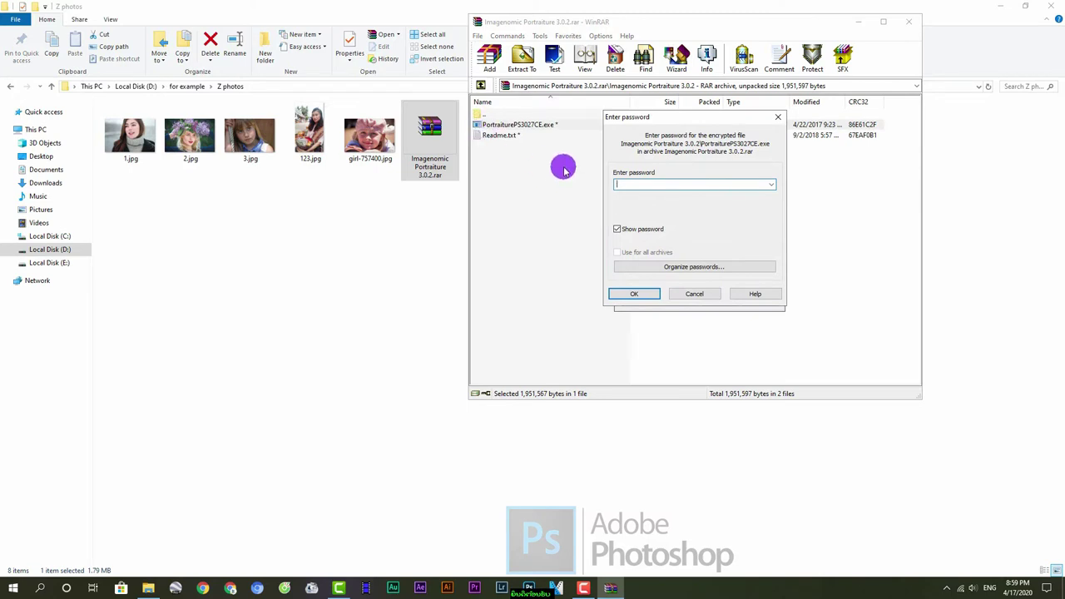
Step: Copy the archive password from Link Plugin.txt and enter it in WinRAR's password prompt
{"action": "left_click", "coordinate": [452, 8]}
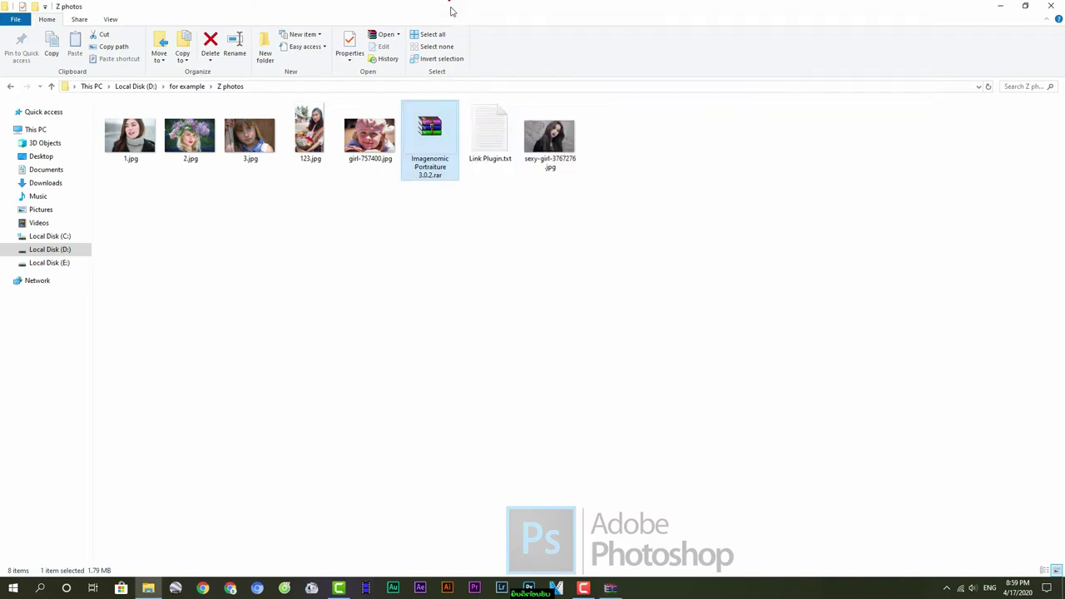
{"action": "double_click", "coordinate": [494, 131]}
{"action": "left_click_drag", "start_coordinate": [254, 110], "coordinate": [197, 110]}
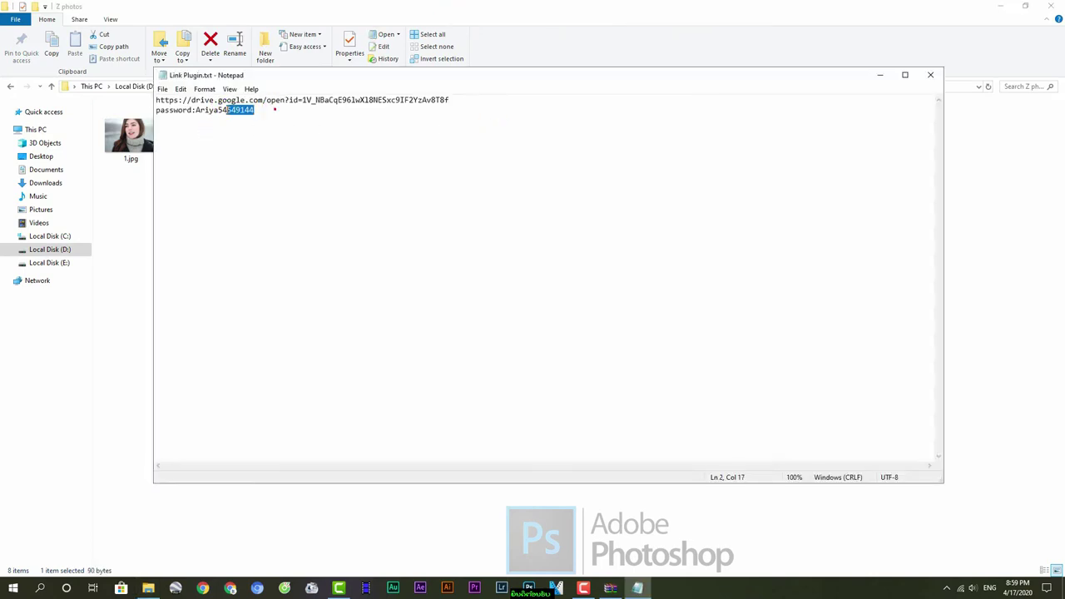
{"action": "key", "text": "alt+F4"}
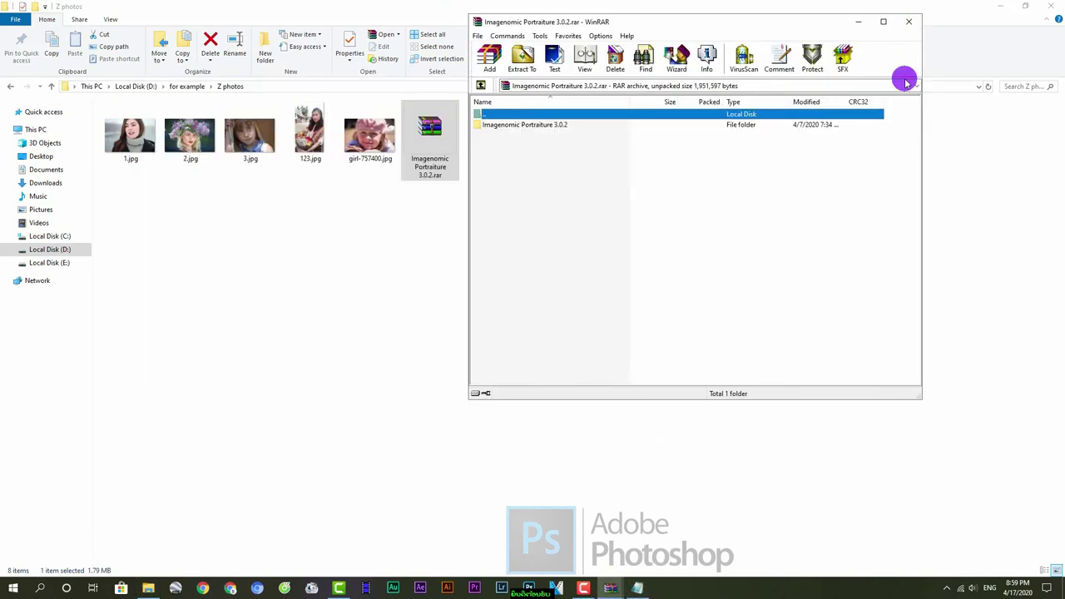
{"action": "left_click", "coordinate": [906, 23]}
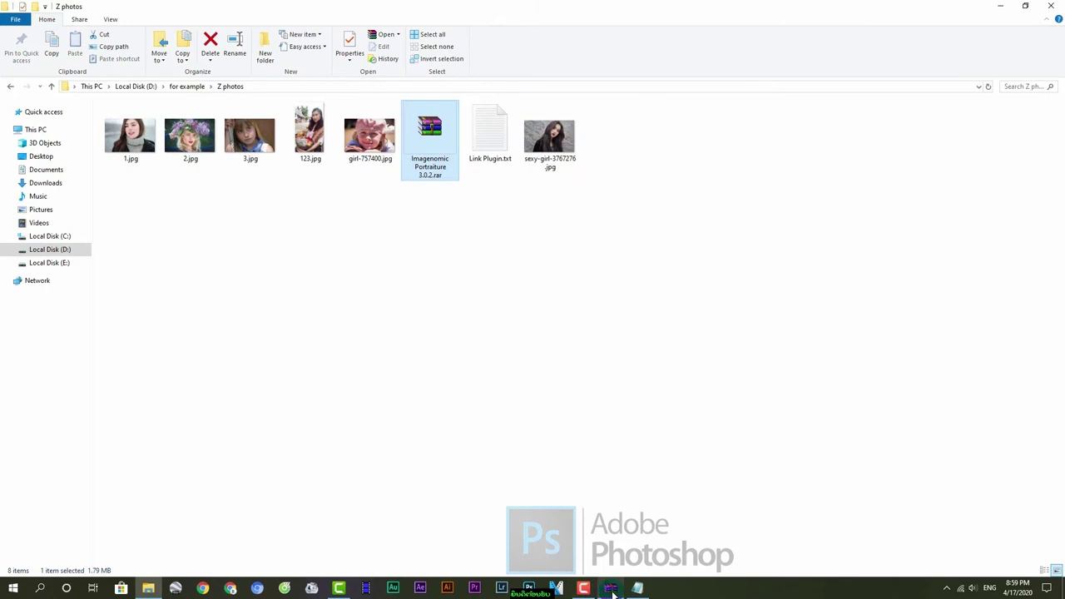
{"action": "left_click", "coordinate": [610, 589]}
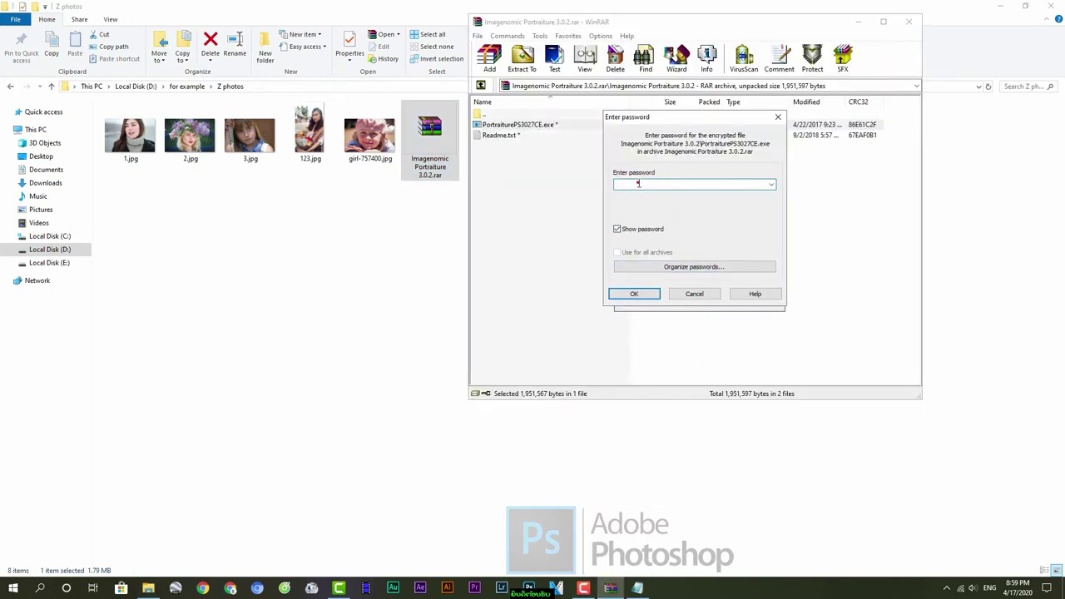
{"action": "left_click", "coordinate": [623, 184]}
Step: Confirm the password, complete the Portraiture 3 installation, and close WinRAR
{"action": "left_click", "coordinate": [638, 296]}
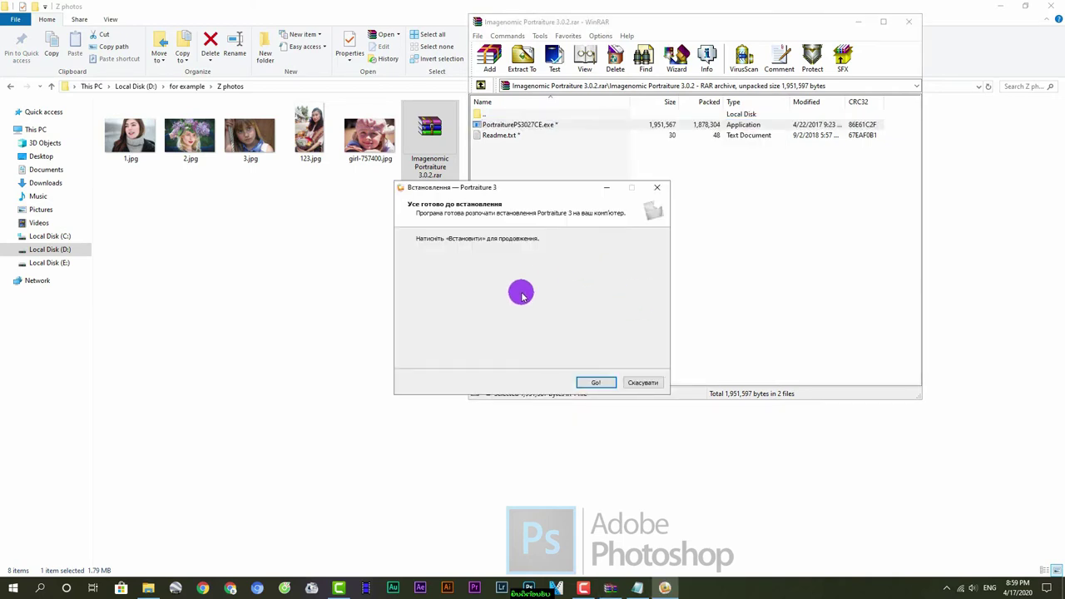
{"action": "left_click", "coordinate": [602, 384]}
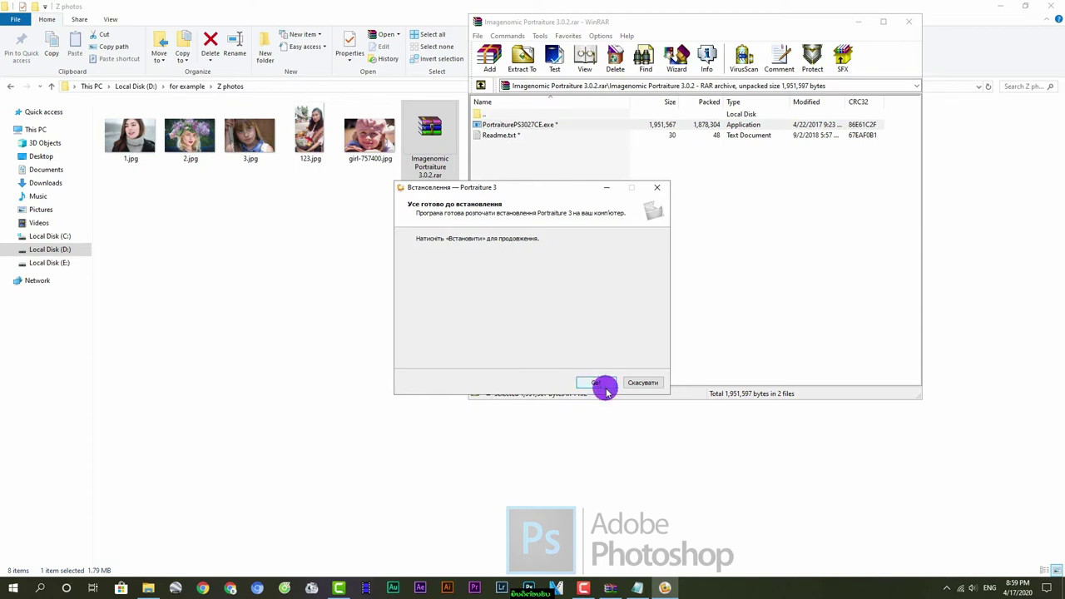
{"action": "left_click", "coordinate": [606, 385]}
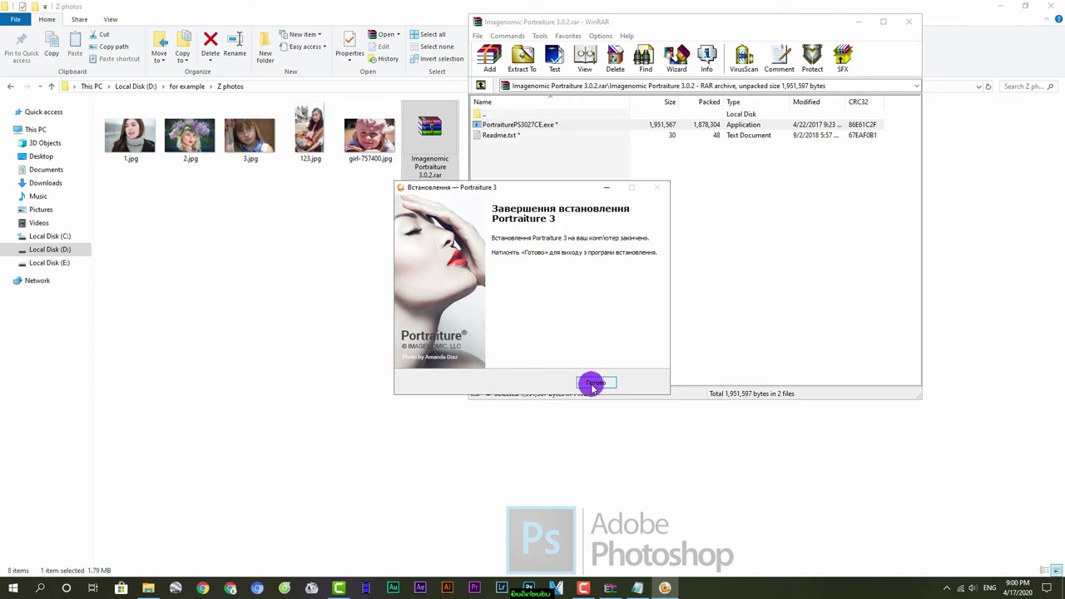
{"action": "left_click", "coordinate": [591, 383]}
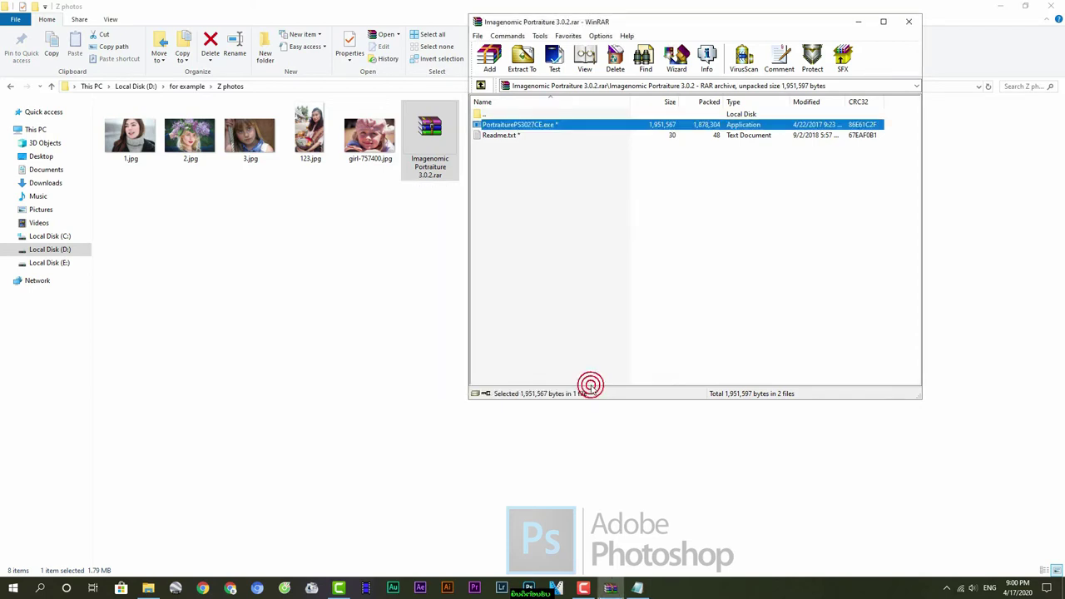
{"action": "left_click", "coordinate": [909, 21]}
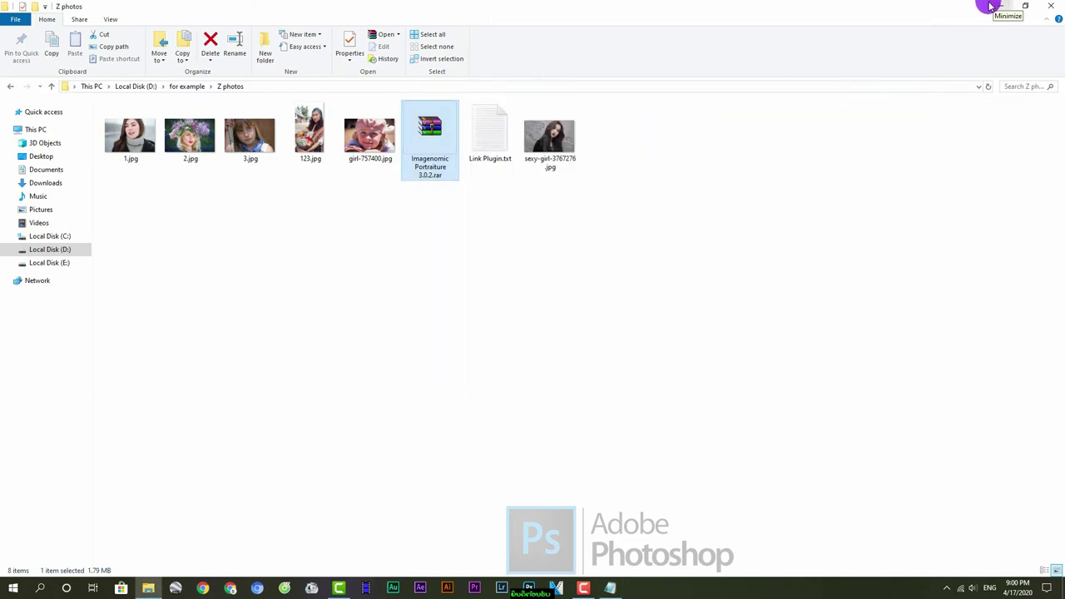
Step: Close the leftover windows and confirm Imagenomic appears in Photoshop's Filter menu
{"action": "left_click", "coordinate": [995, 7]}
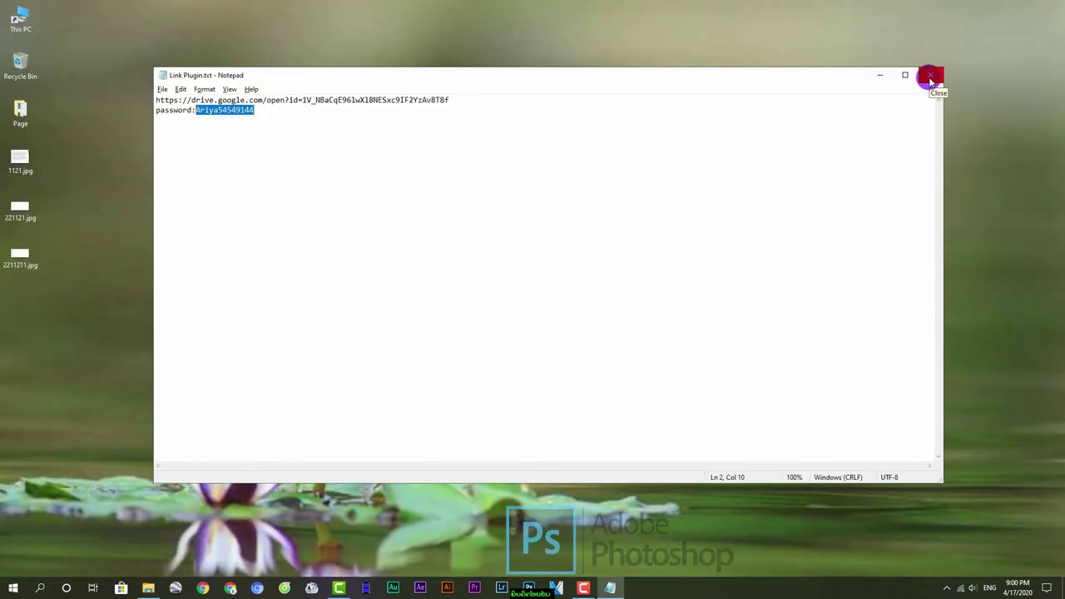
{"action": "left_click", "coordinate": [930, 75]}
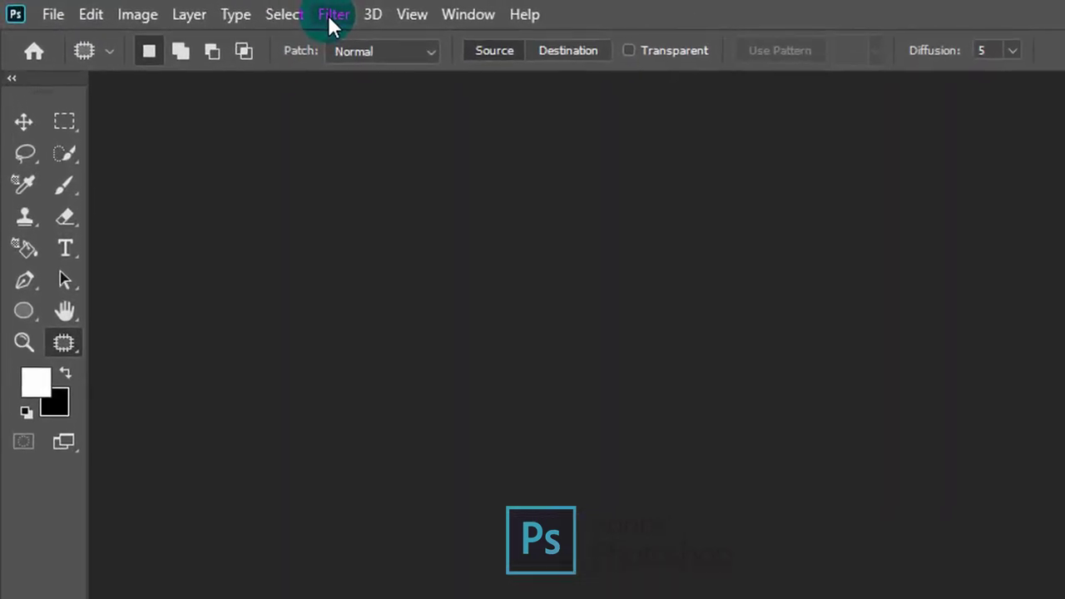
{"action": "left_click", "coordinate": [331, 20]}
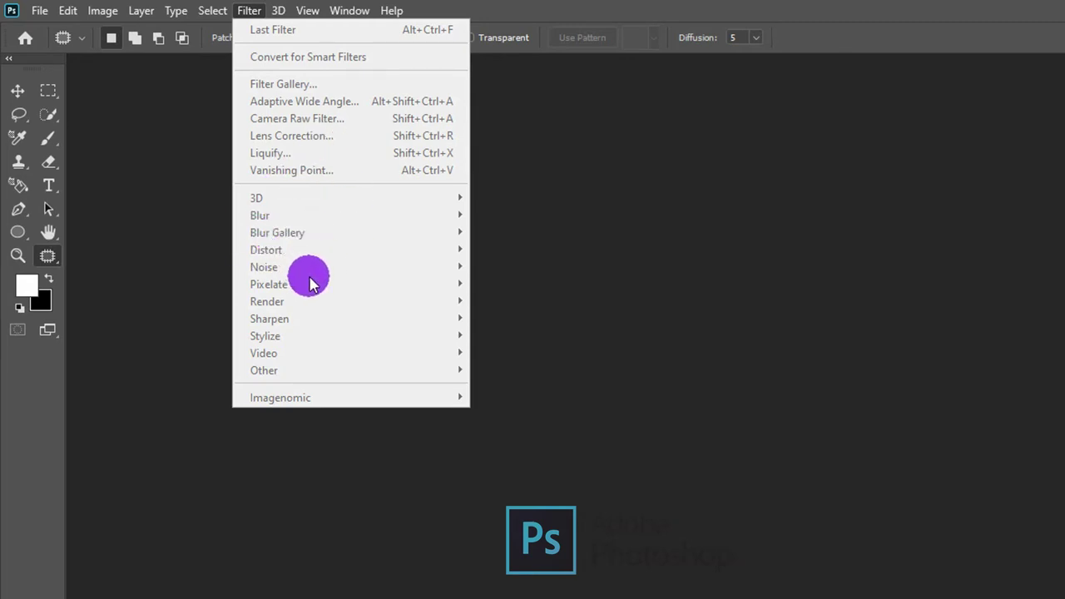
{"action": "left_click", "coordinate": [527, 271]}
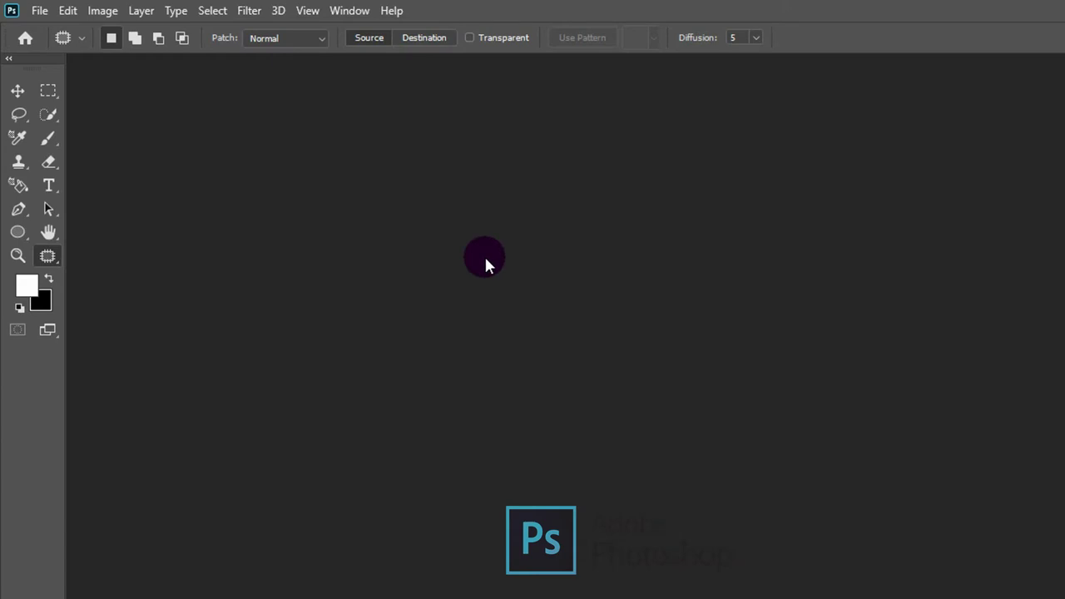
Step: Open 1.jpg (5184 × 3456 px) from the Z photos folder and scroll to inspect it
{"action": "left_click", "coordinate": [40, 10]}
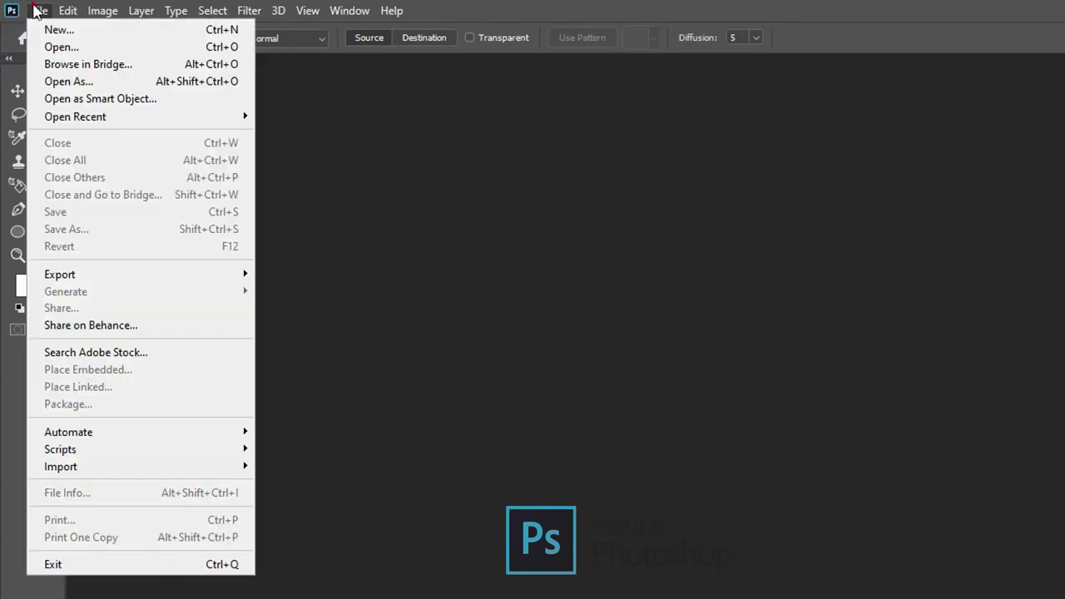
{"action": "left_click", "coordinate": [79, 49]}
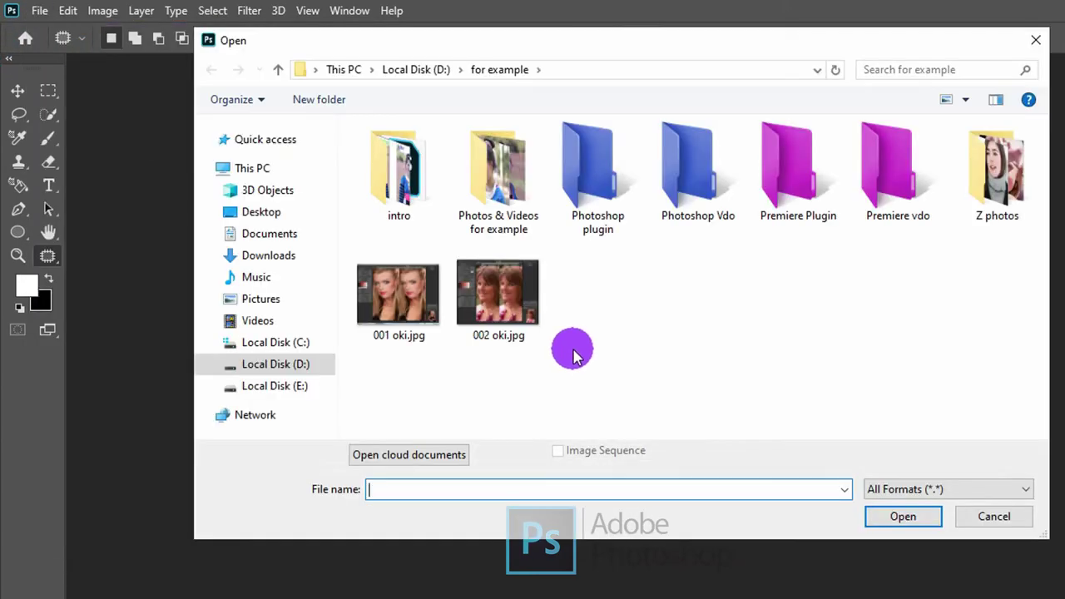
{"action": "double_click", "coordinate": [1009, 193]}
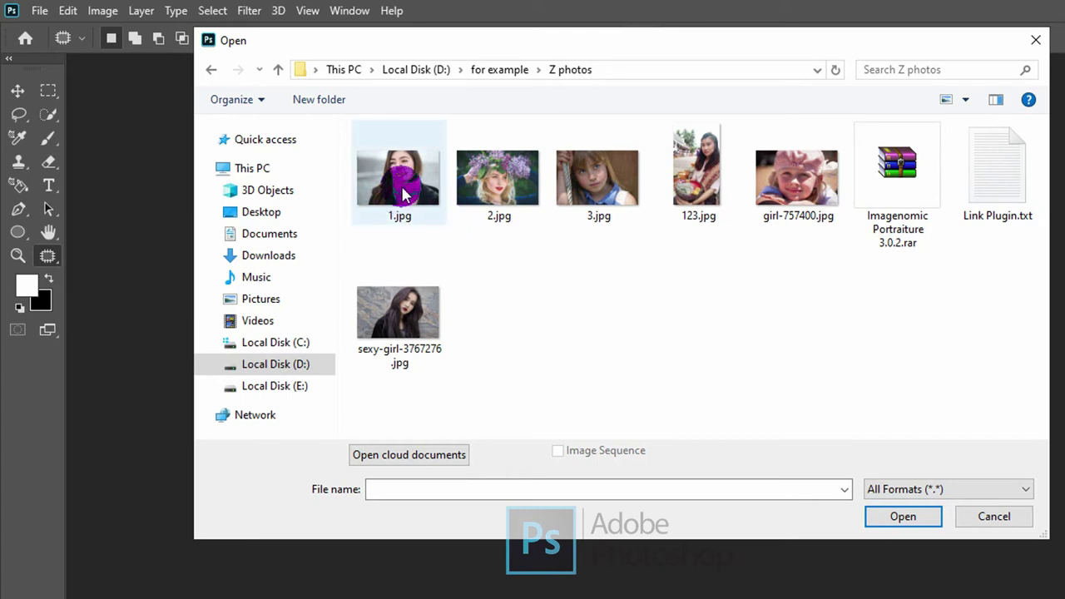
{"action": "double_click", "coordinate": [403, 193]}
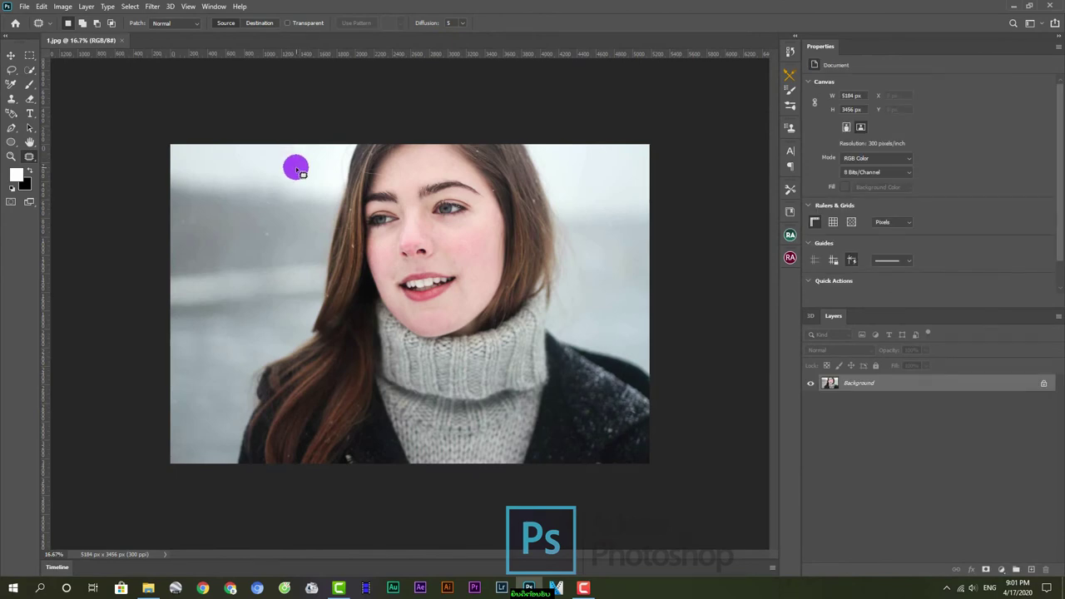
{"action": "scroll", "coordinate": [441, 257], "scroll_direction": "up", "scroll_amount": 3}
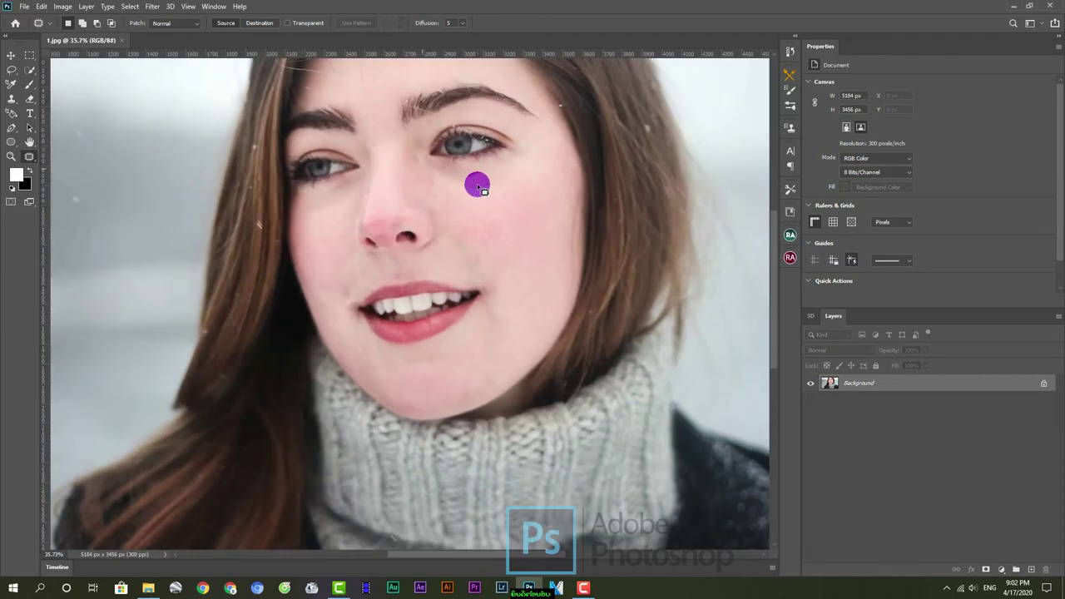
{"action": "scroll", "coordinate": [477, 183], "scroll_direction": "up", "scroll_amount": 2}
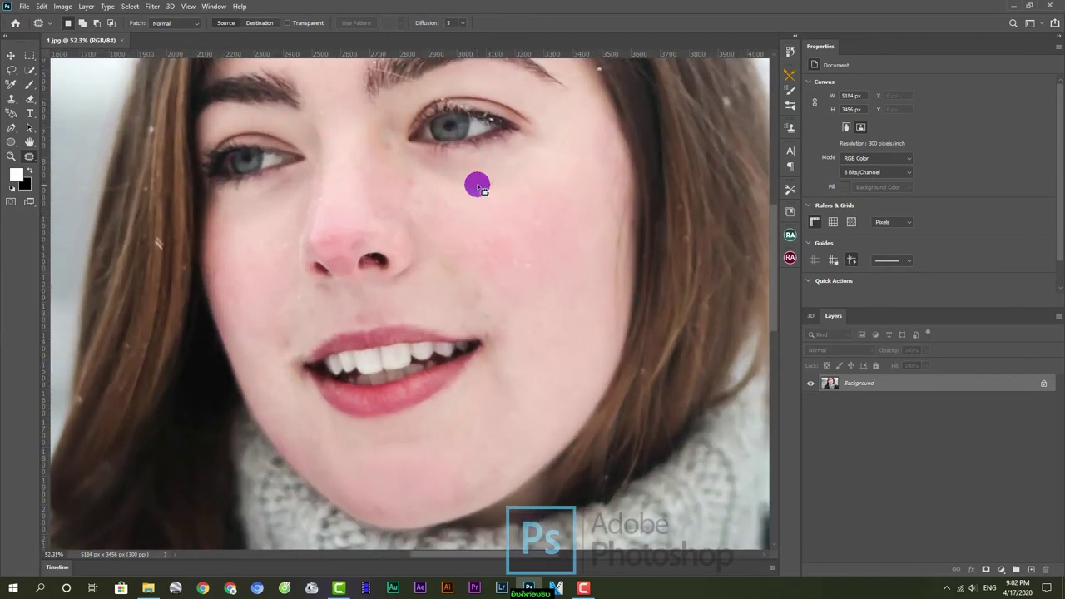
{"action": "scroll", "coordinate": [477, 183], "scroll_direction": "down", "scroll_amount": 1}
{"action": "scroll", "coordinate": [477, 184], "scroll_direction": "down", "scroll_amount": 1}
{"action": "scroll", "coordinate": [477, 183], "scroll_direction": "down", "scroll_amount": 1}
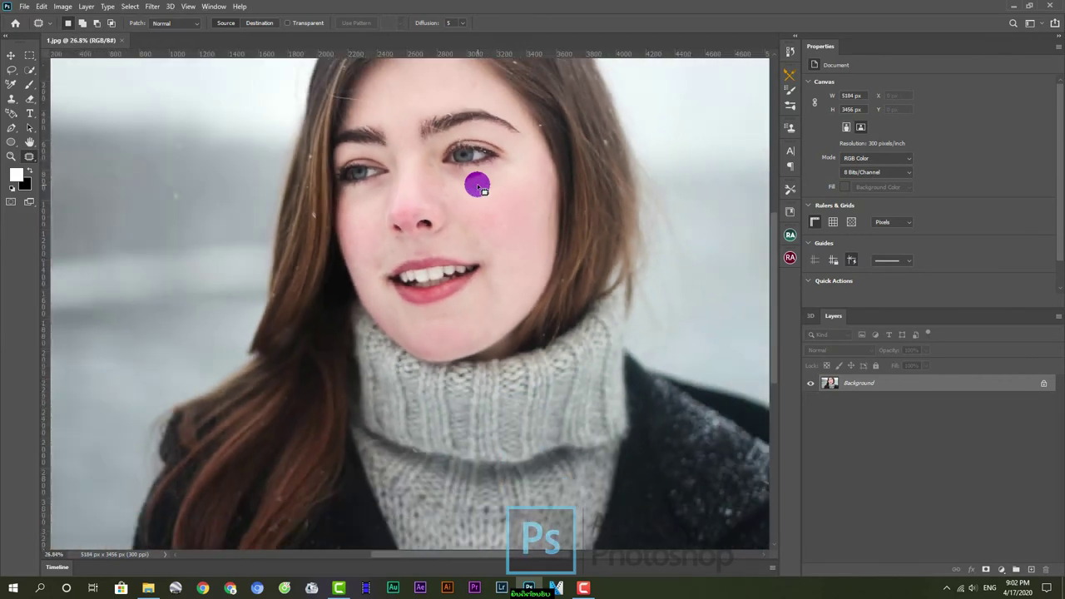
{"action": "scroll", "coordinate": [476, 183], "scroll_direction": "down", "scroll_amount": 1}
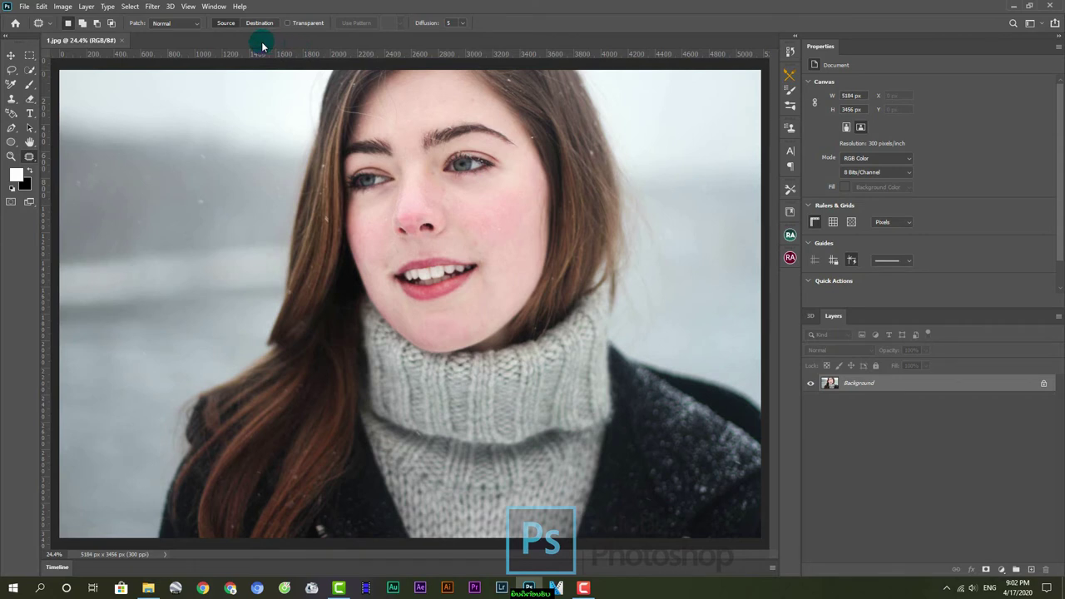
{"action": "left_click", "coordinate": [154, 7]}
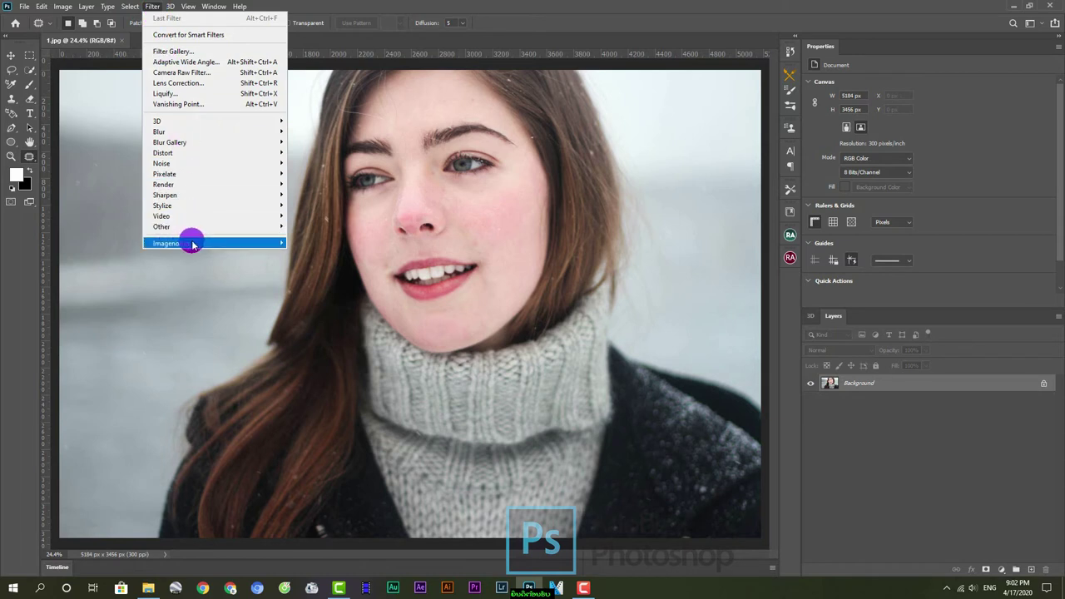
{"action": "mouse_move", "coordinate": [172, 243]}
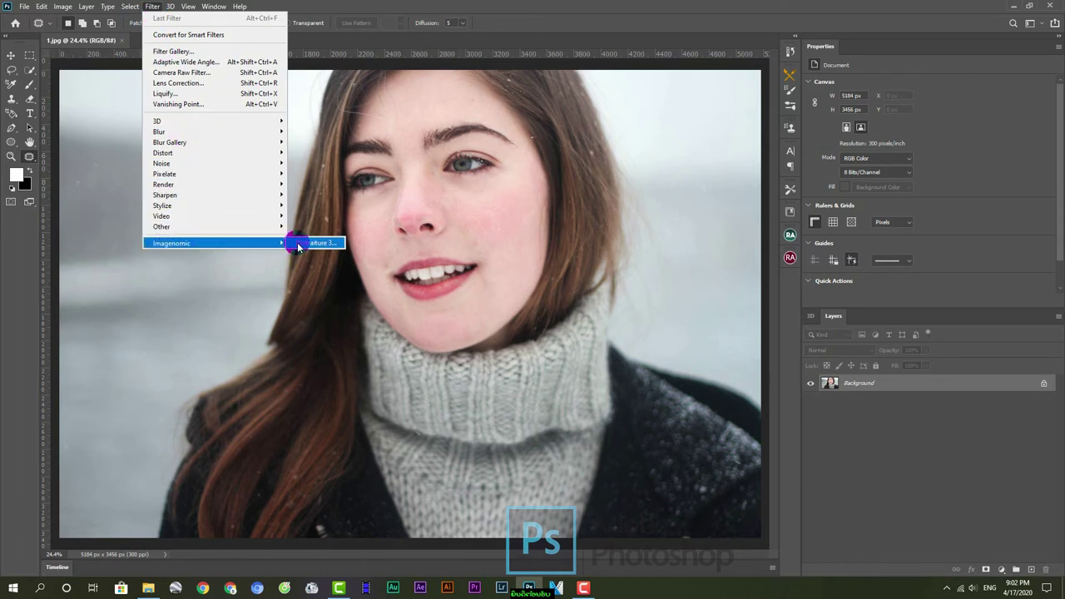
Step: Apply Imagenomic > Portraiture 3 to 1.jpg, previewing with Smoothing: Normal
{"action": "left_click", "coordinate": [297, 243]}
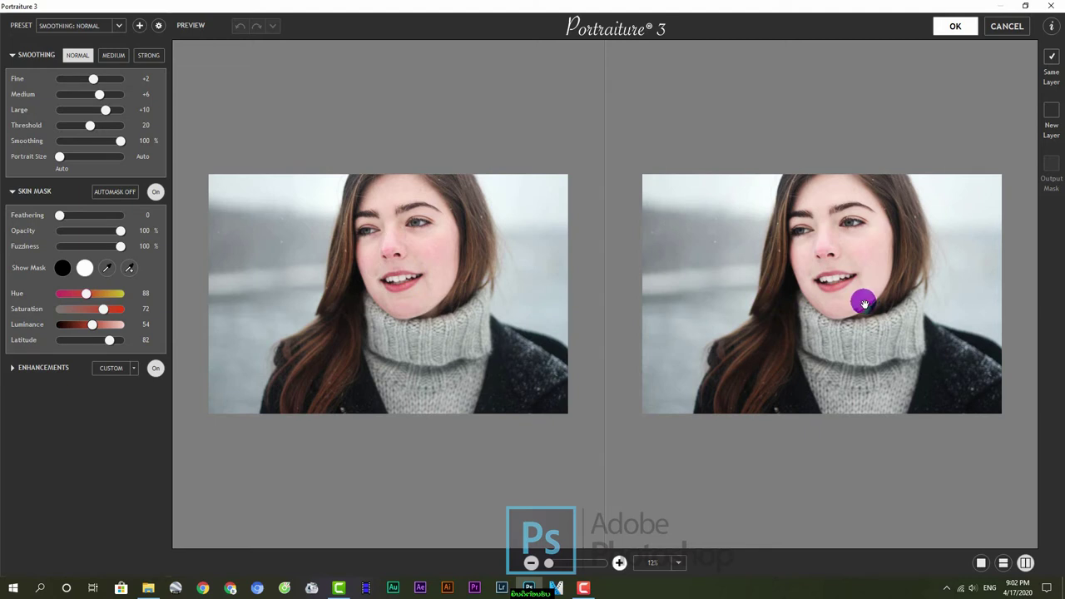
Step: Compare the single and split before/after previews, then show the Generic Presets list
{"action": "left_click", "coordinate": [982, 565]}
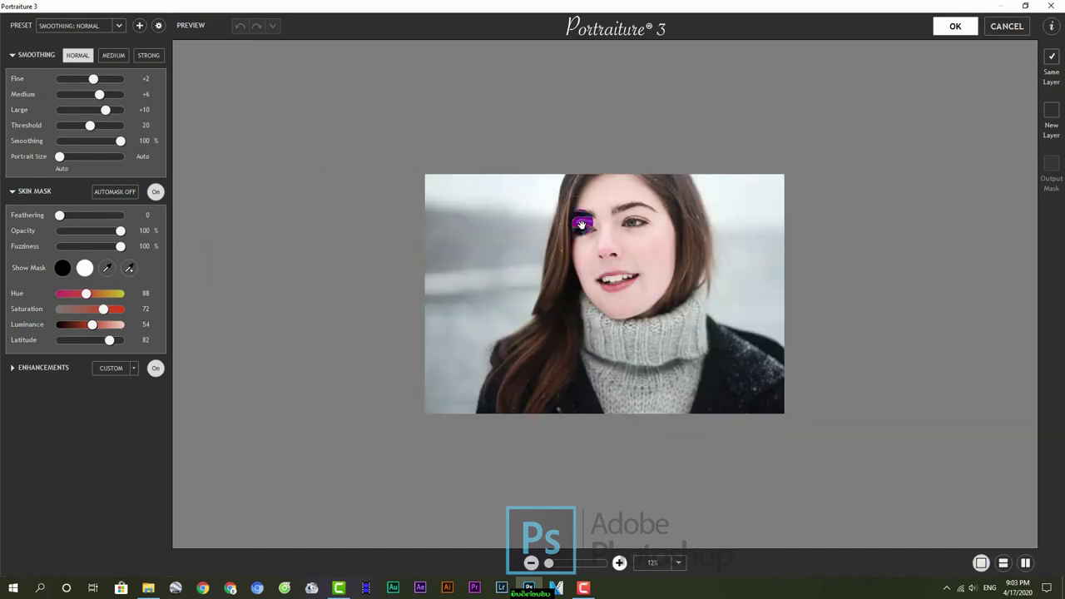
{"action": "left_click", "coordinate": [1026, 564]}
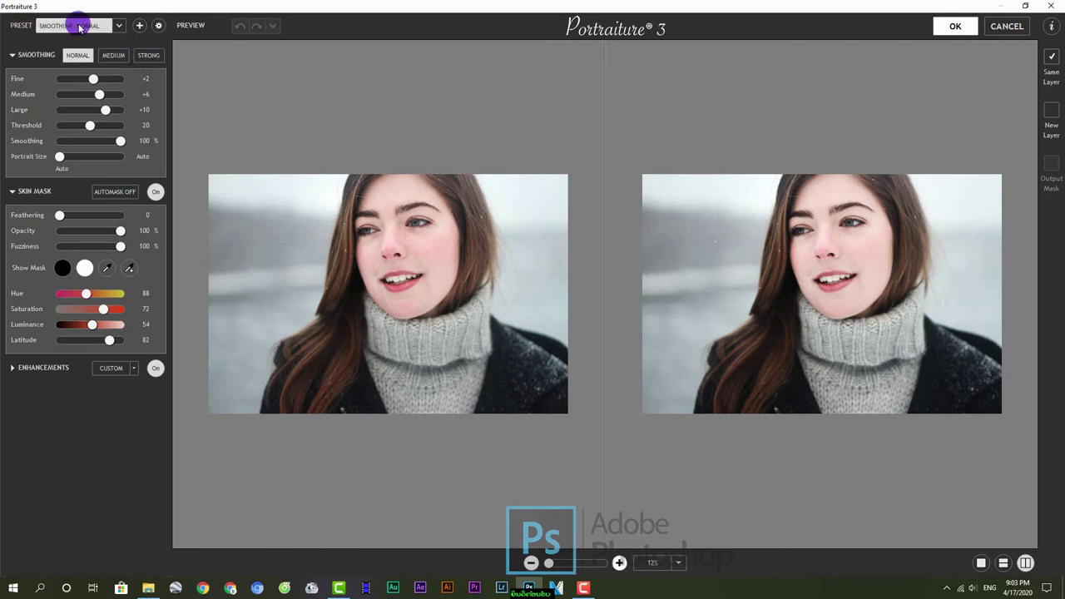
{"action": "left_click", "coordinate": [120, 26]}
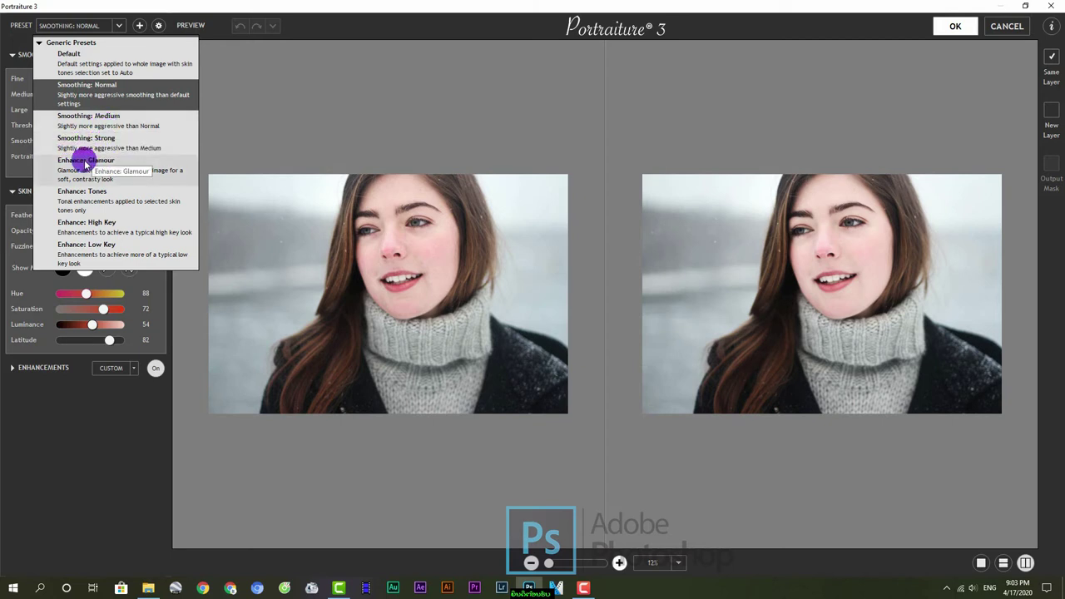
Step: Apply Smoothing: Medium (Fine +8, Medium +12, Large +18) and zoom the preview to 25%
{"action": "left_click", "coordinate": [115, 28]}
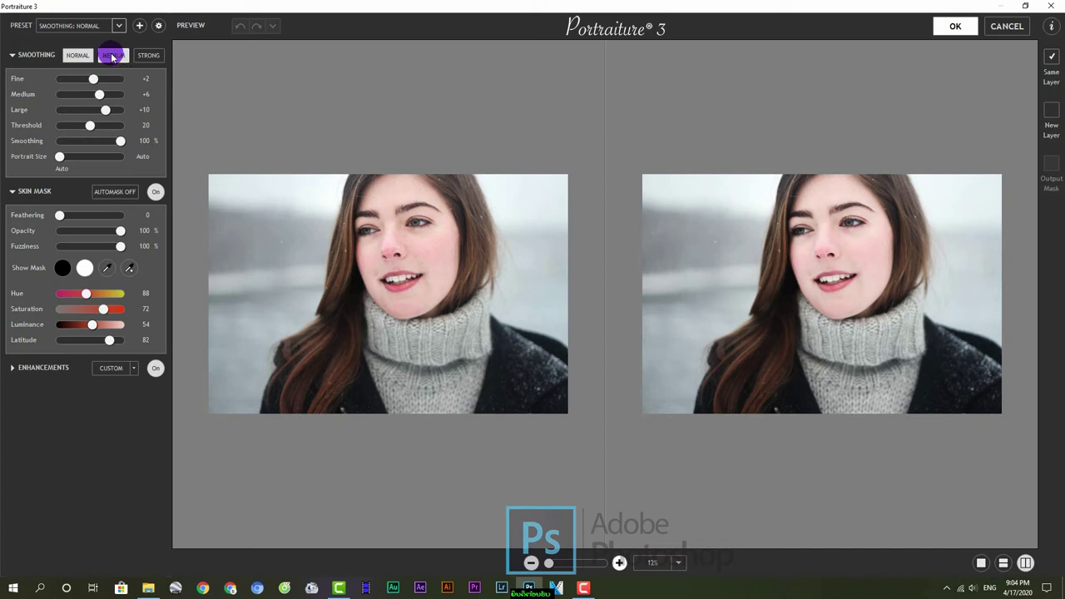
{"action": "left_click", "coordinate": [112, 56]}
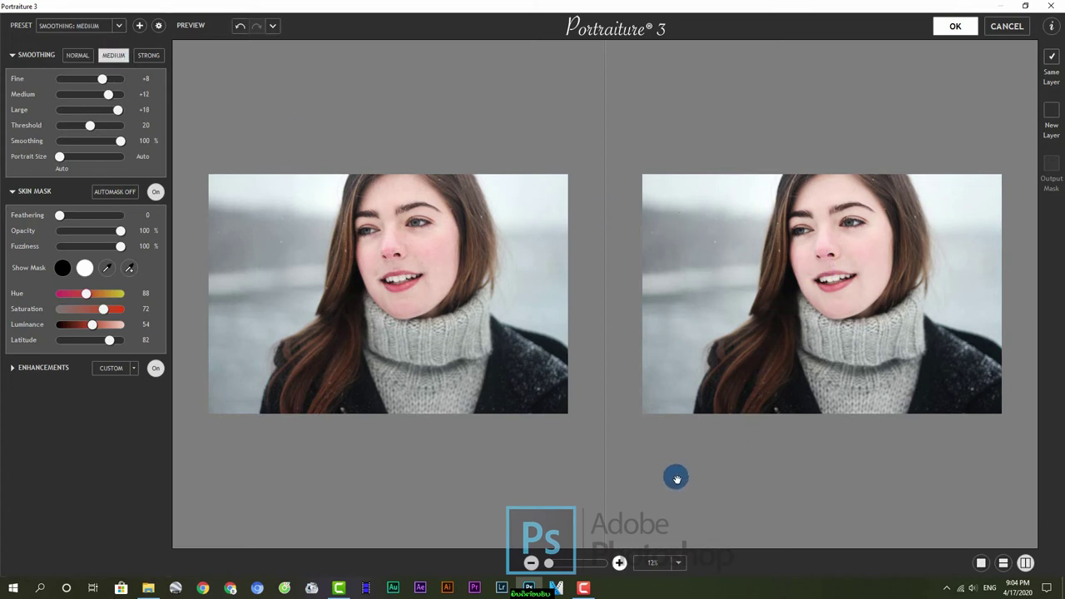
{"action": "left_click", "coordinate": [853, 268]}
{"action": "left_click", "coordinate": [619, 562]}
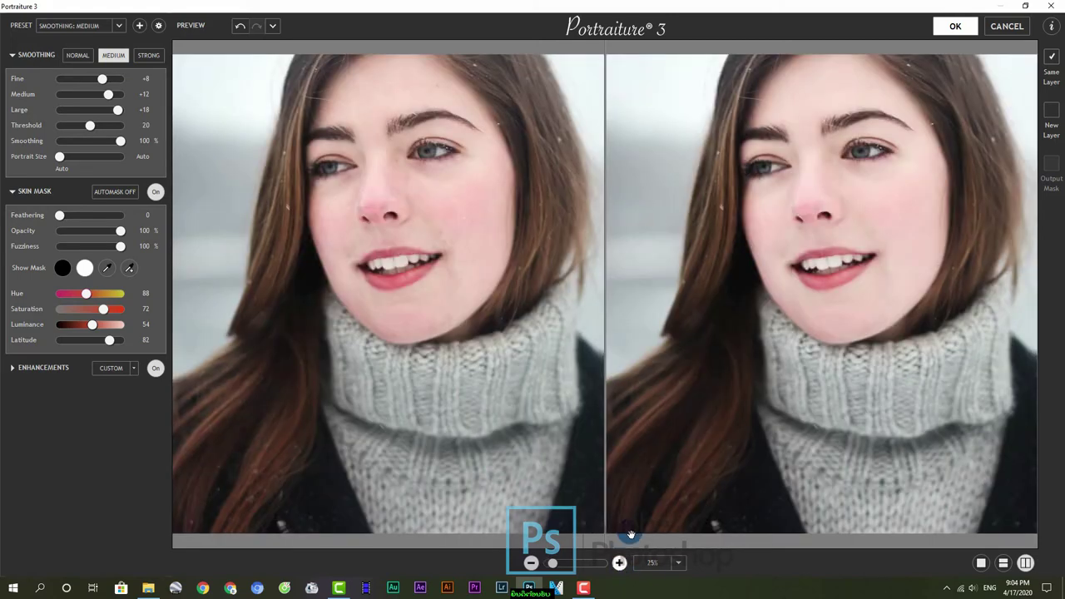
{"action": "mouse_move", "coordinate": [765, 306]}
{"action": "left_mouse_down"}
{"action": "mouse_move", "coordinate": [658, 330]}
{"action": "mouse_move", "coordinate": [674, 339]}
{"action": "left_mouse_up"}
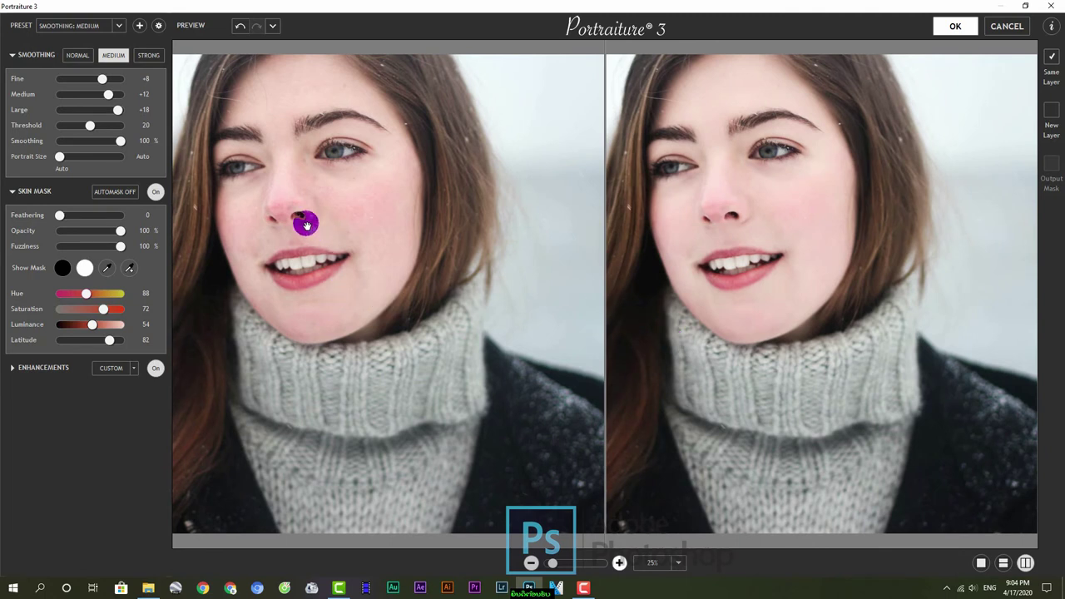
{"action": "left_click", "coordinate": [151, 56]}
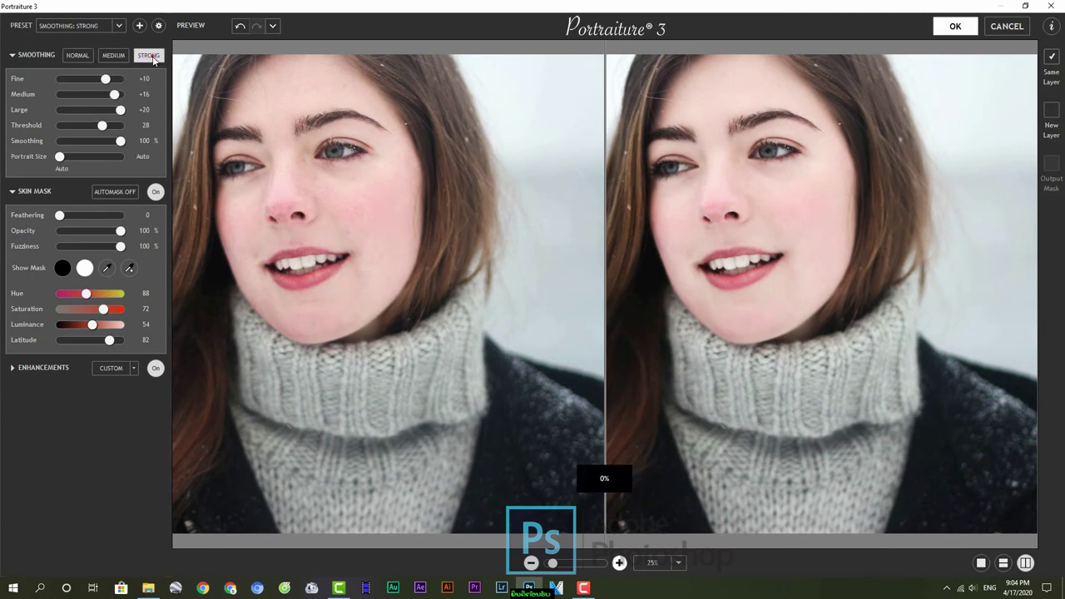
{"action": "left_click", "coordinate": [151, 58]}
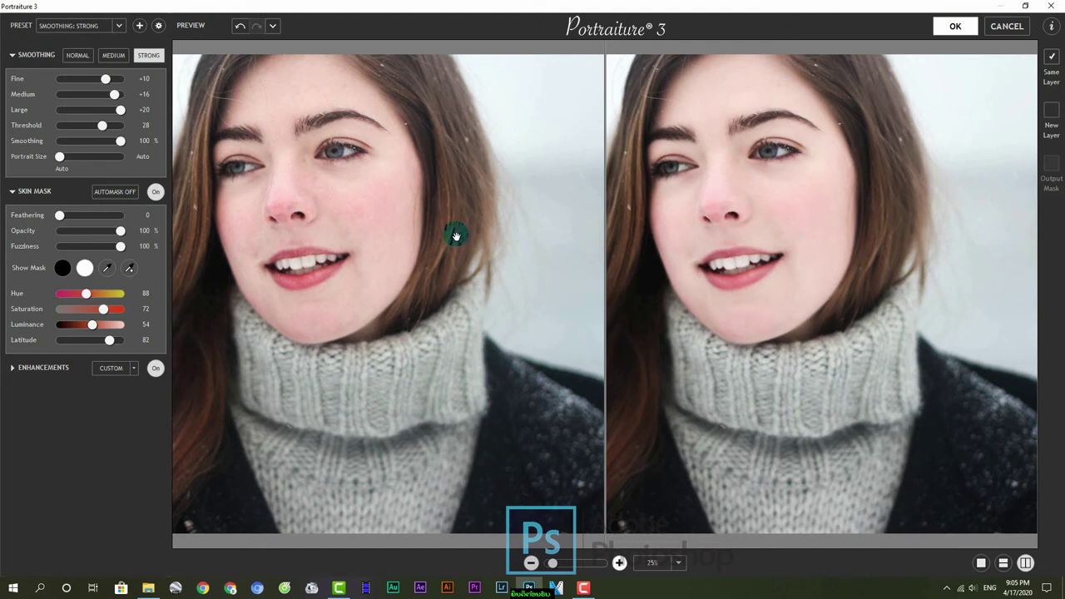
{"action": "left_click", "coordinate": [111, 56]}
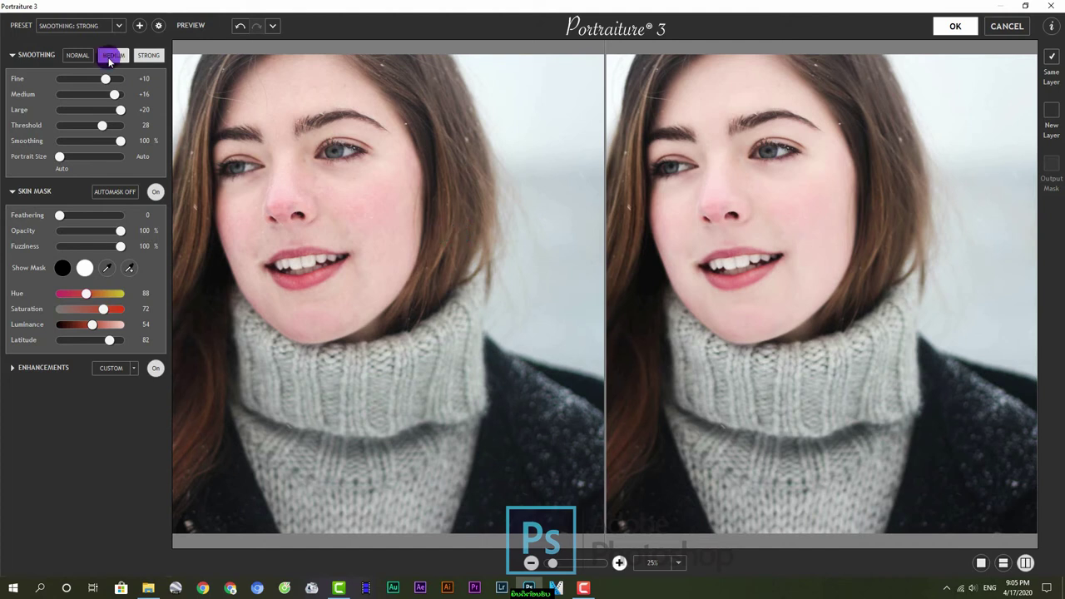
{"action": "left_click", "coordinate": [107, 77]}
{"action": "left_click", "coordinate": [112, 55]}
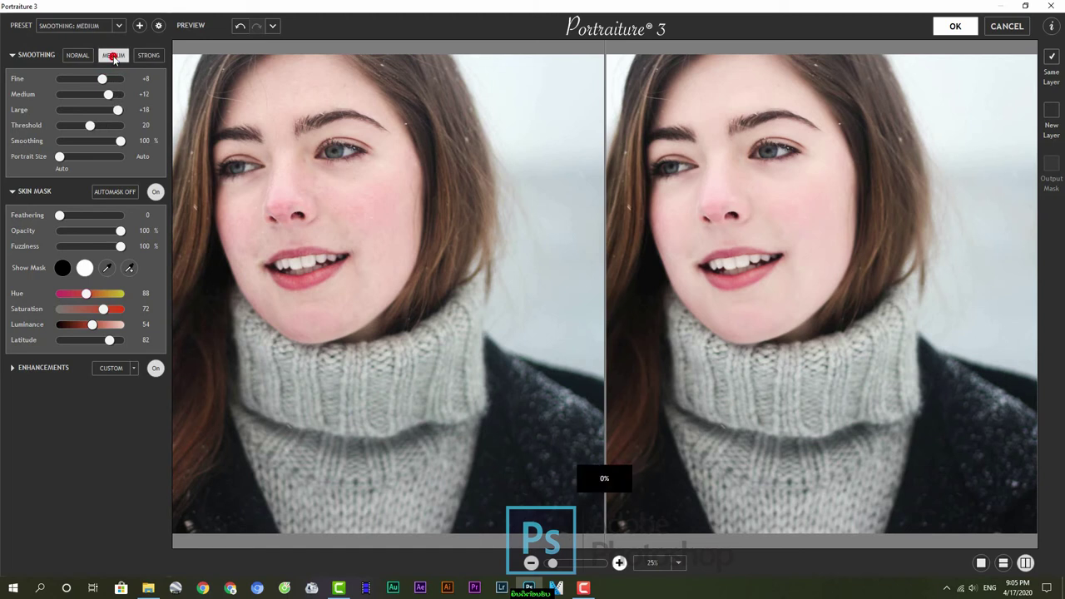
{"action": "left_click", "coordinate": [75, 56]}
{"action": "left_click", "coordinate": [75, 56]}
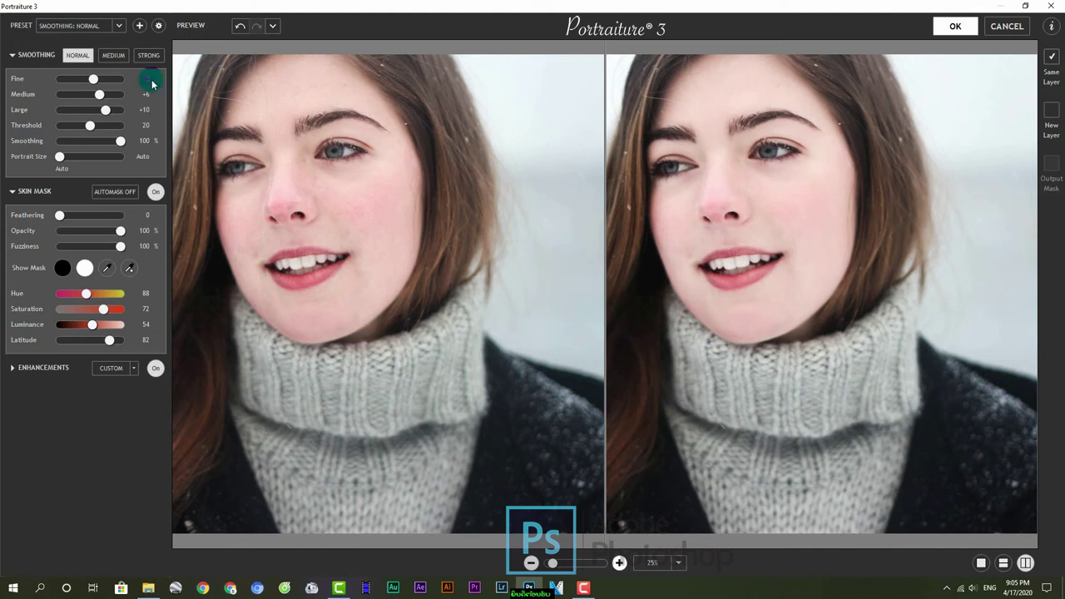
{"action": "left_click", "coordinate": [106, 55]}
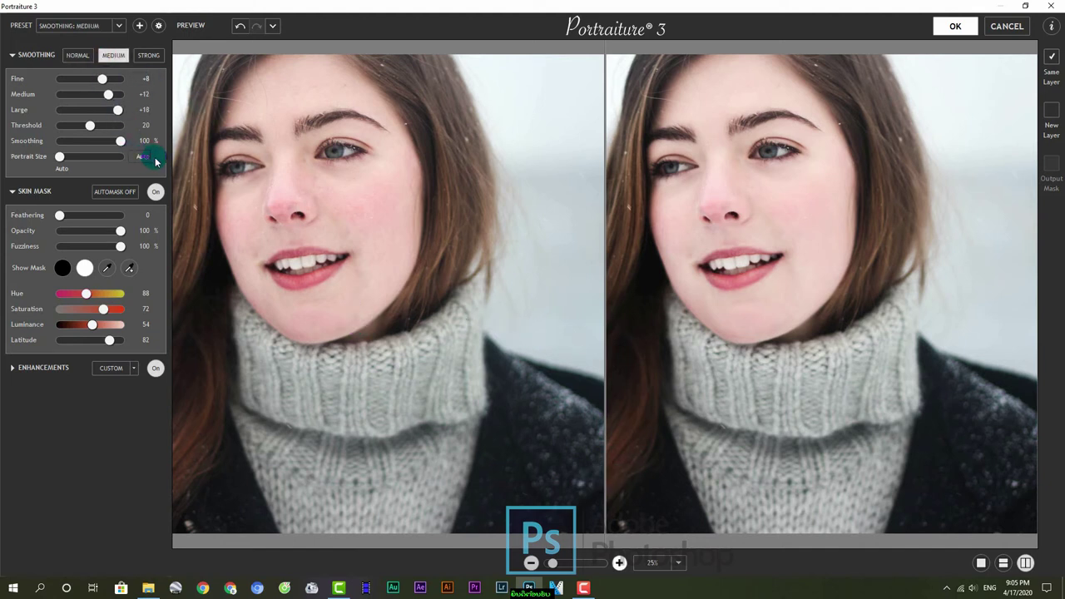
{"action": "left_click_drag", "start_coordinate": [141, 159], "coordinate": [153, 161]}
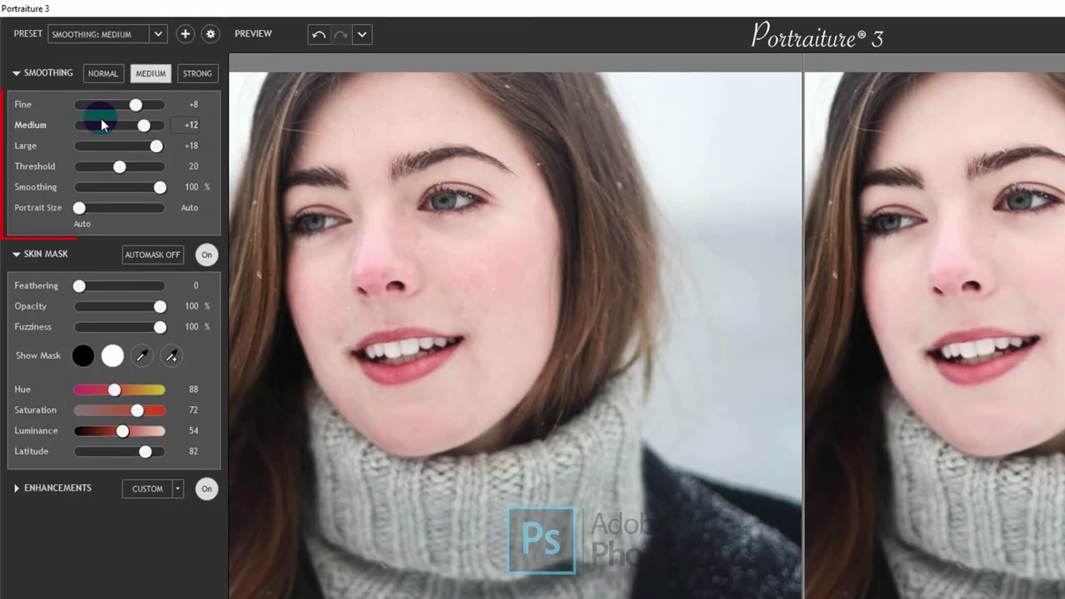
{"action": "left_click", "coordinate": [101, 79]}
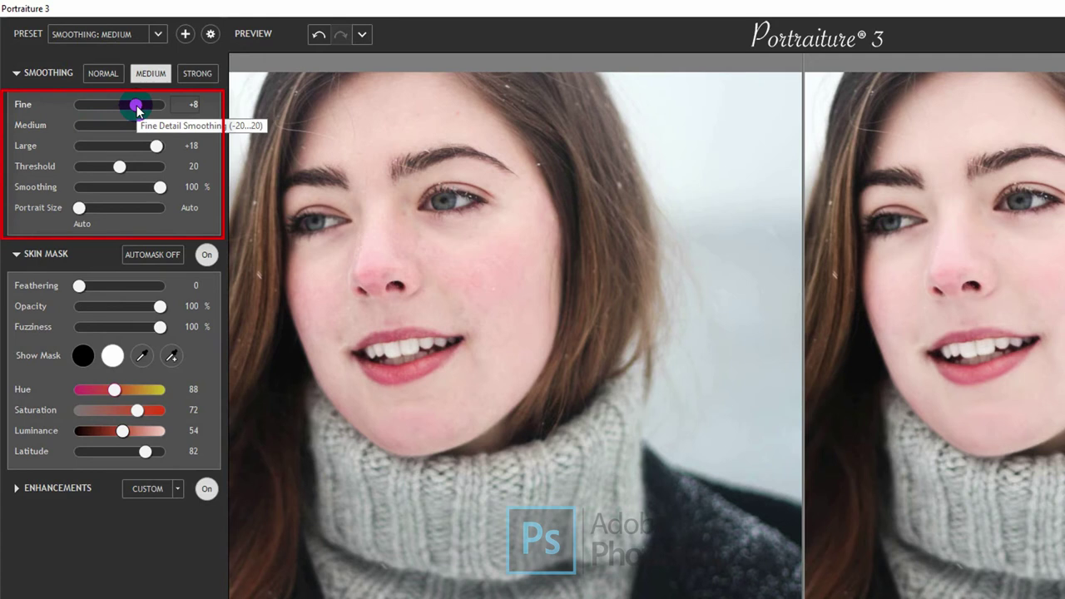
{"action": "left_click", "coordinate": [151, 73]}
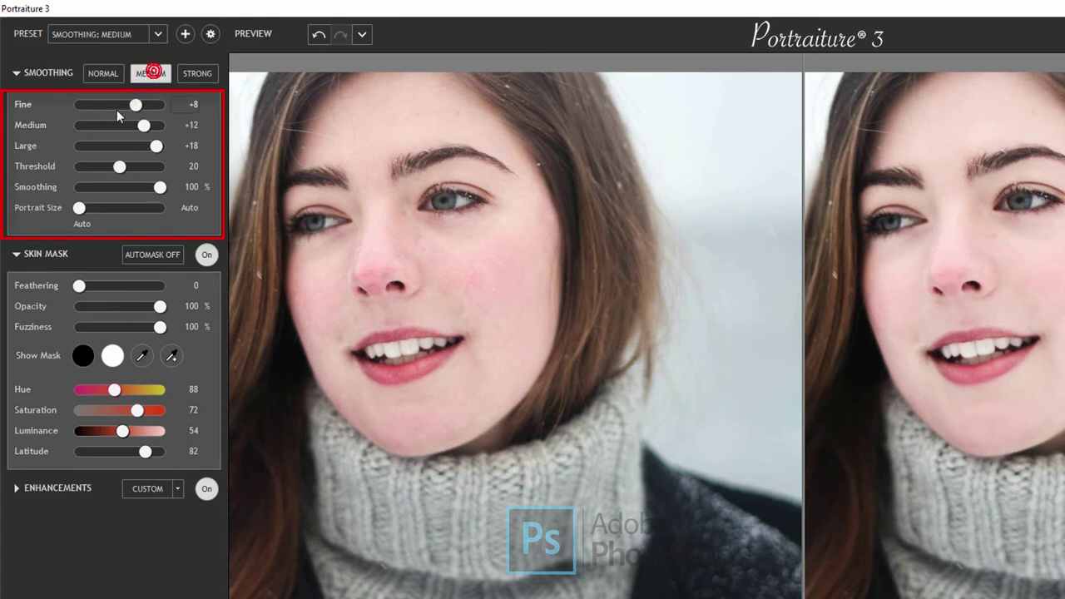
{"action": "left_click", "coordinate": [146, 128]}
{"action": "left_click", "coordinate": [94, 143]}
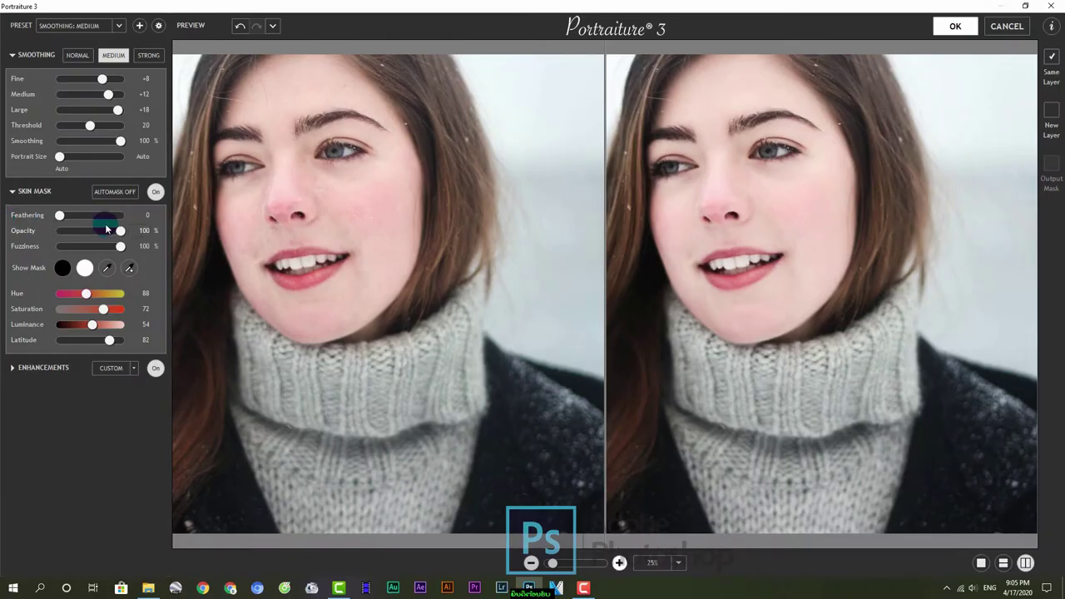
{"action": "left_click", "coordinate": [60, 215]}
Step: Expand Enhancements (Contrast +3) and confirm Portraiture's Medium smoothing on 1.jpg
{"action": "left_click", "coordinate": [31, 369]}
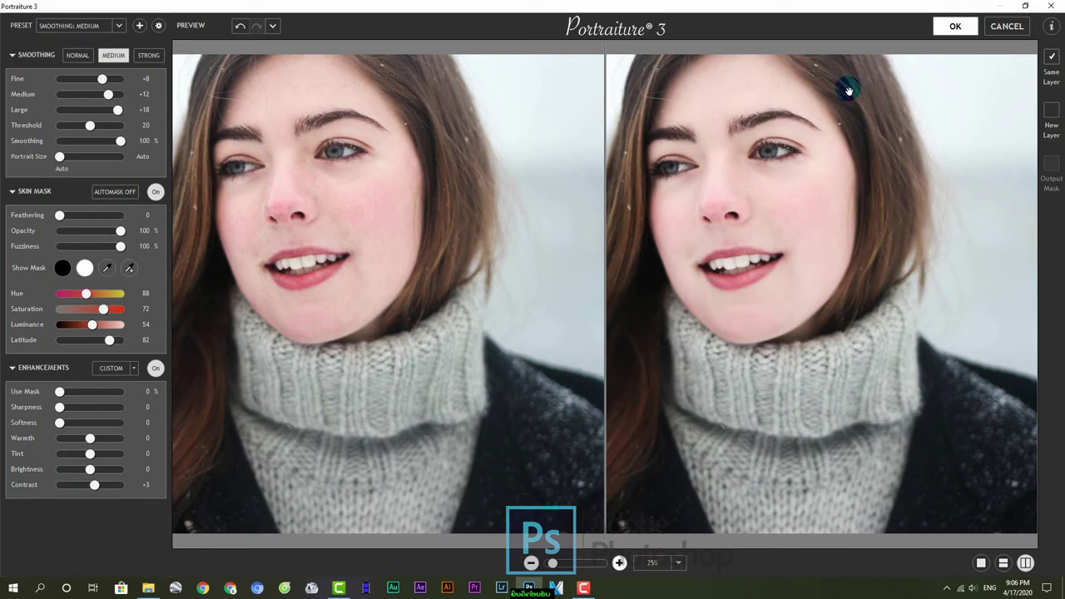
{"action": "left_click", "coordinate": [956, 27]}
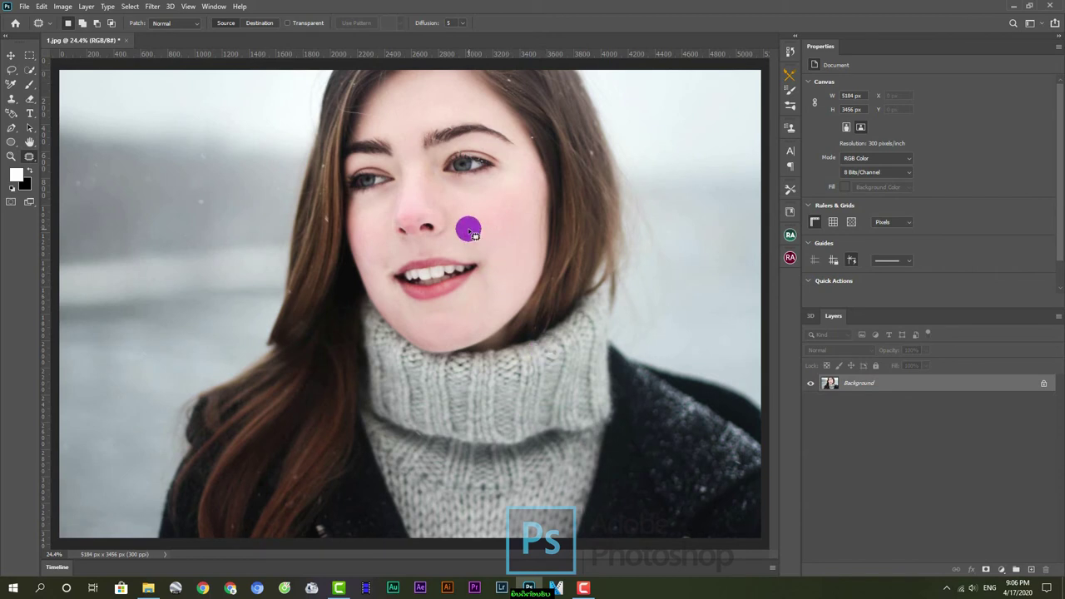
Step: Dismiss the Filter menu unused, then unlock the Background layer into Layer 0
{"action": "left_click", "coordinate": [153, 6]}
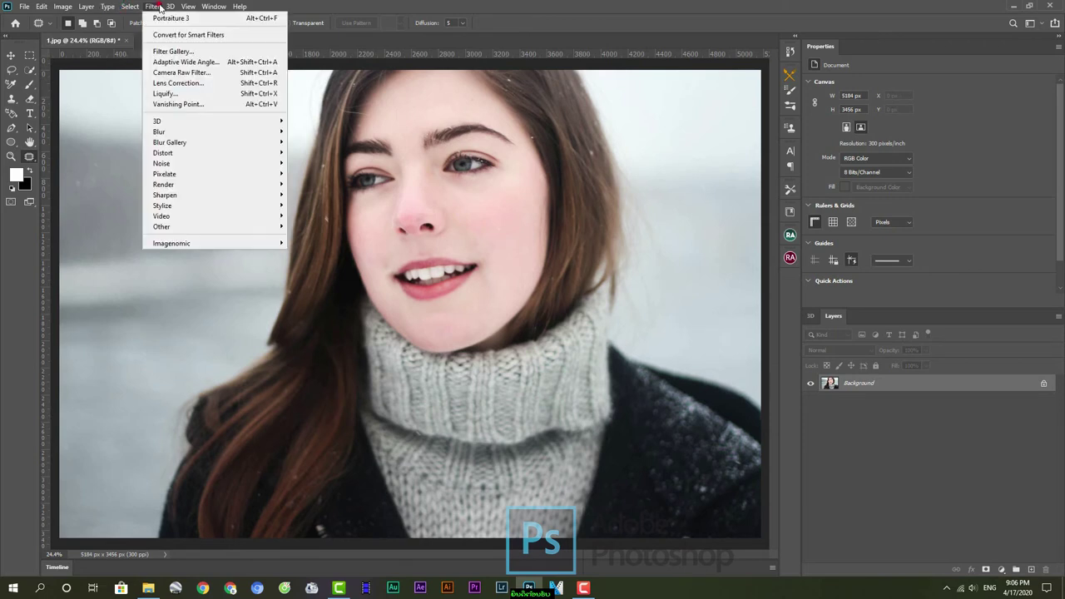
{"action": "left_click", "coordinate": [210, 265]}
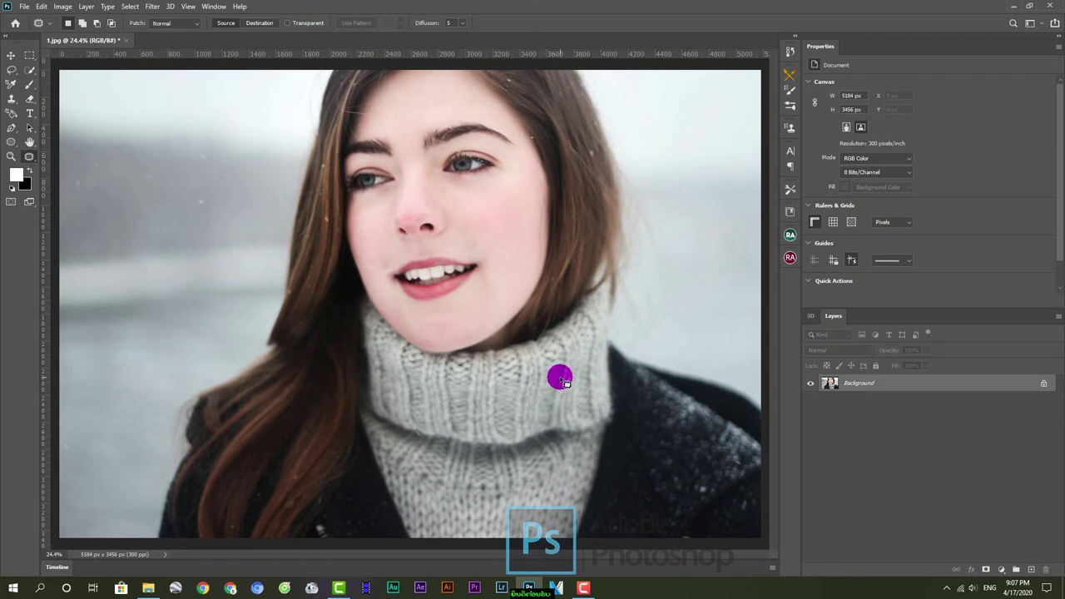
{"action": "left_click", "coordinate": [1044, 383]}
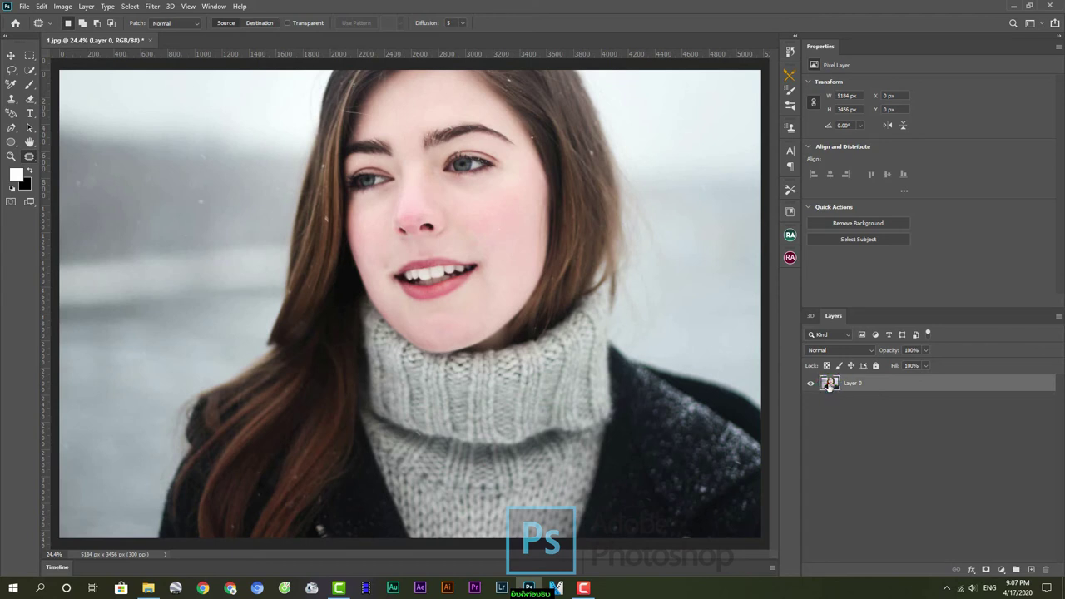
Step: Discard changes to 1.jpg, open girl-757400.jpg, and start patching a spot near the upper lip
{"action": "left_click", "coordinate": [150, 40]}
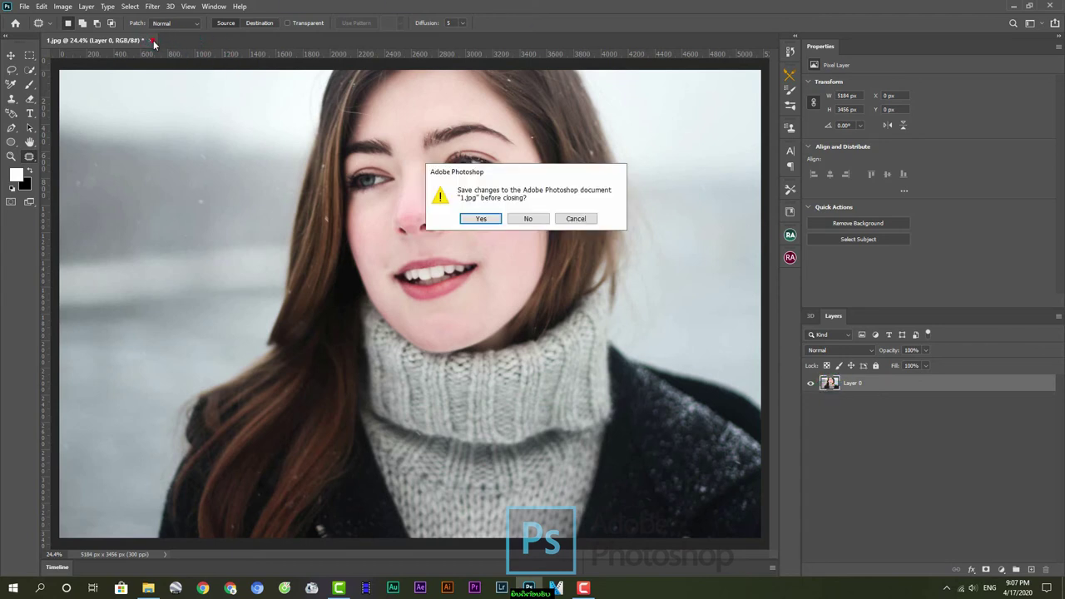
{"action": "left_click", "coordinate": [546, 222]}
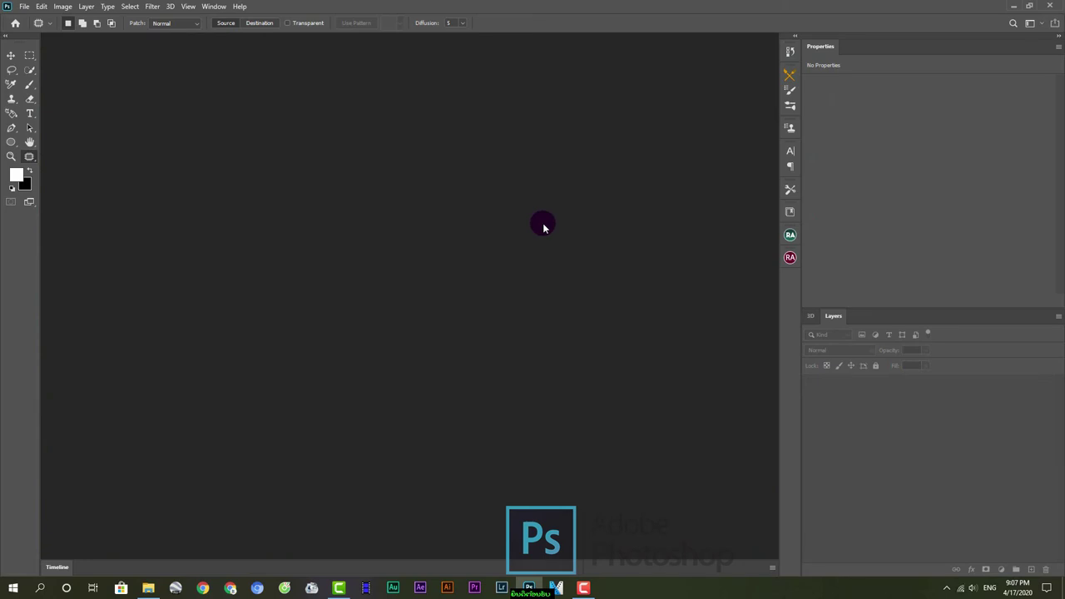
{"action": "key", "text": "ctrl+o"}
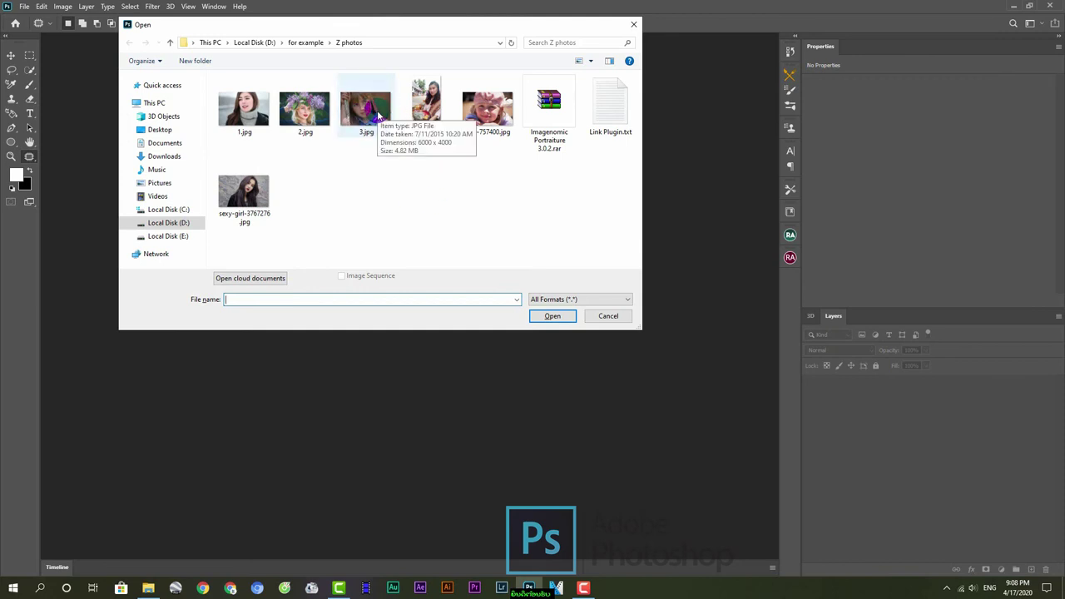
{"action": "left_click", "coordinate": [373, 143]}
{"action": "left_click", "coordinate": [489, 123]}
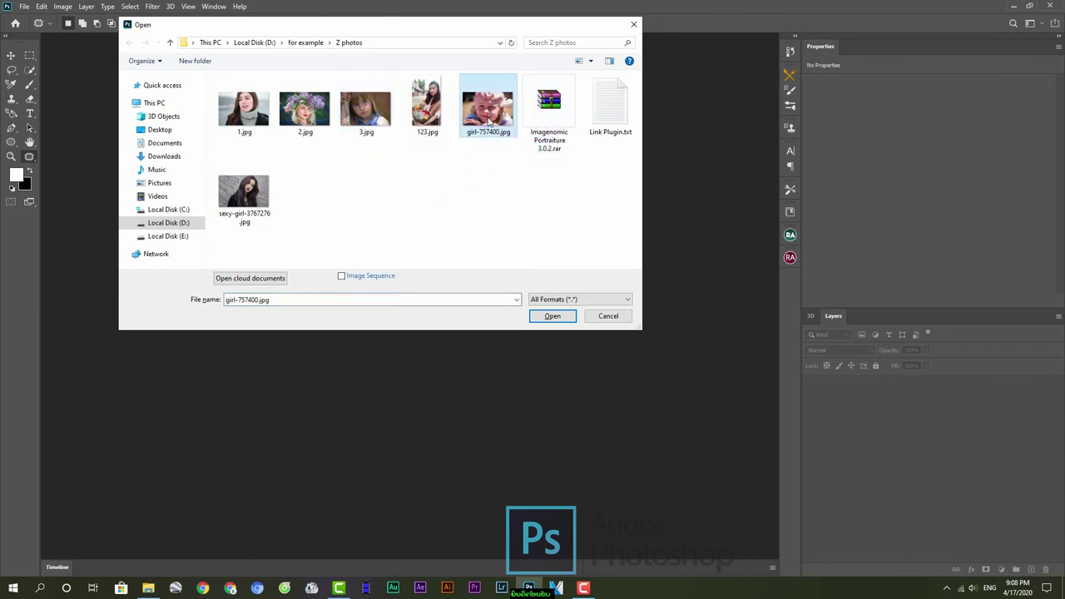
{"action": "double_click", "coordinate": [489, 123]}
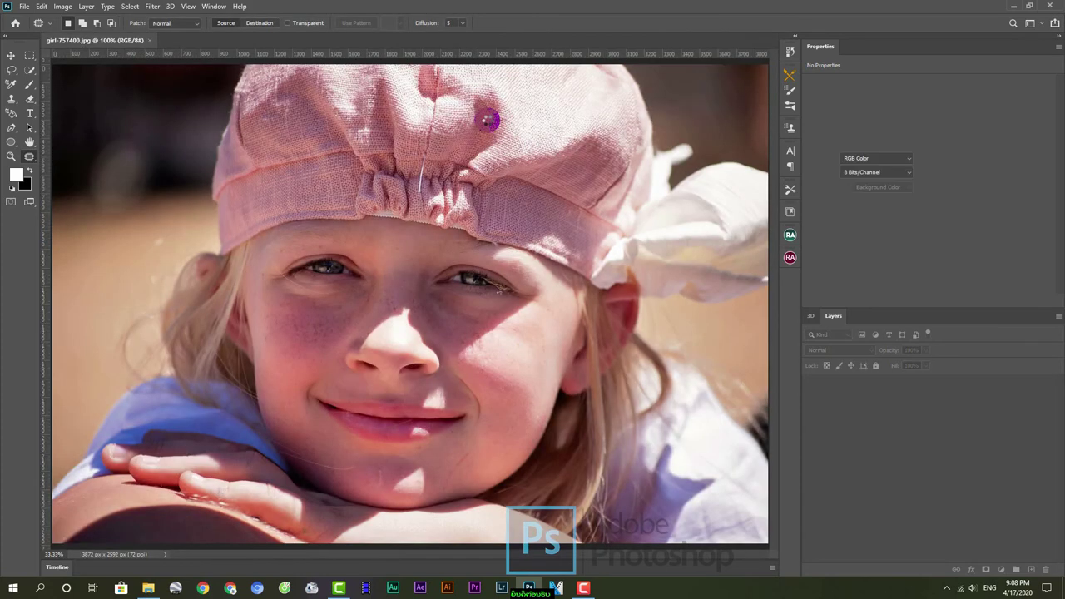
{"action": "left_click_drag", "start_coordinate": [428, 388], "coordinate": [447, 392]}
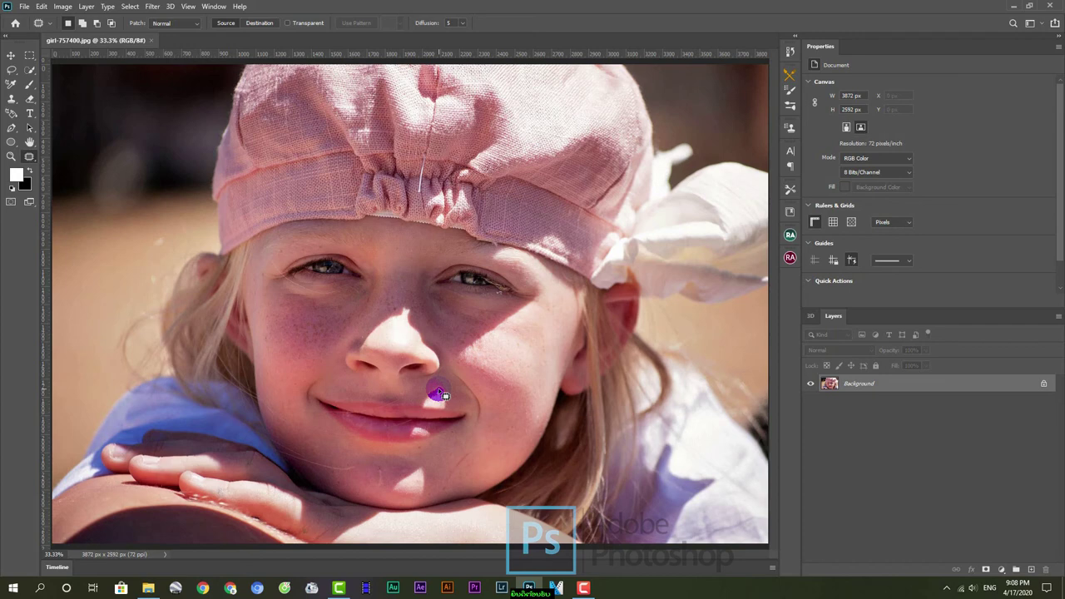
Step: Patch the spot beside the lips with chin skin, zoom in, and bring up the healing tools
{"action": "left_click_drag", "start_coordinate": [436, 391], "coordinate": [387, 473]}
{"action": "scroll", "coordinate": [387, 473], "scroll_direction": "up", "scroll_amount": 3}
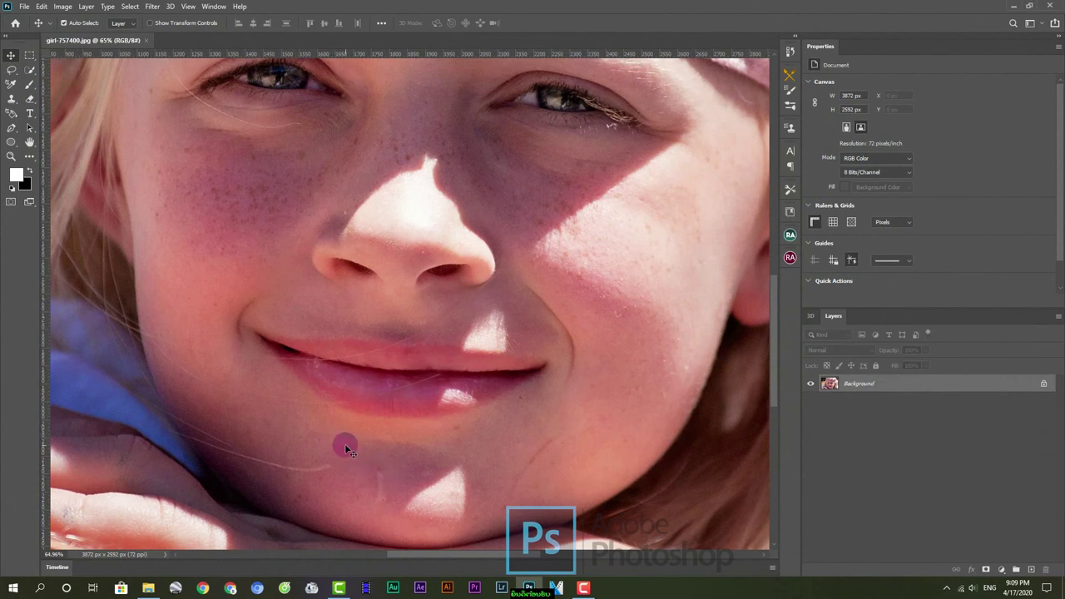
{"action": "left_click", "coordinate": [29, 159]}
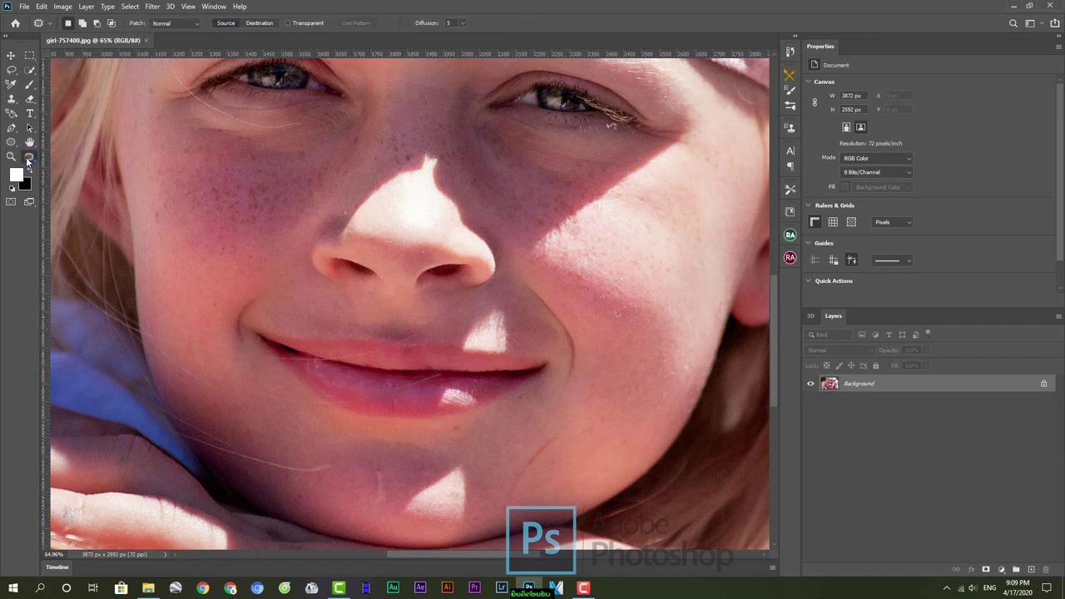
{"action": "left_click", "coordinate": [29, 159]}
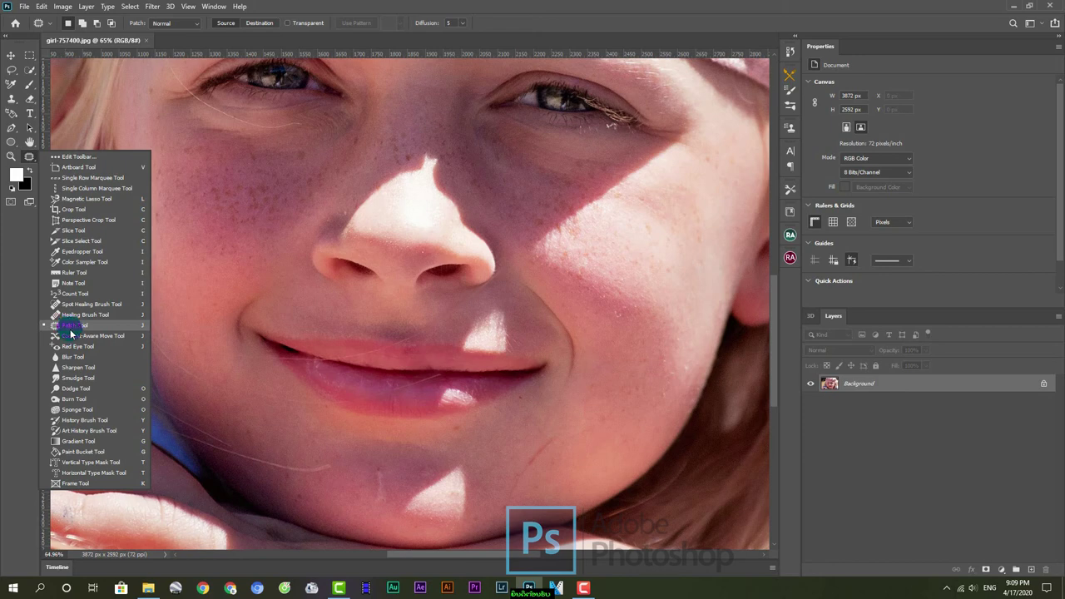
Step: With the Patch Tool, cover the chin mole with nearby clean skin
{"action": "left_click", "coordinate": [71, 333]}
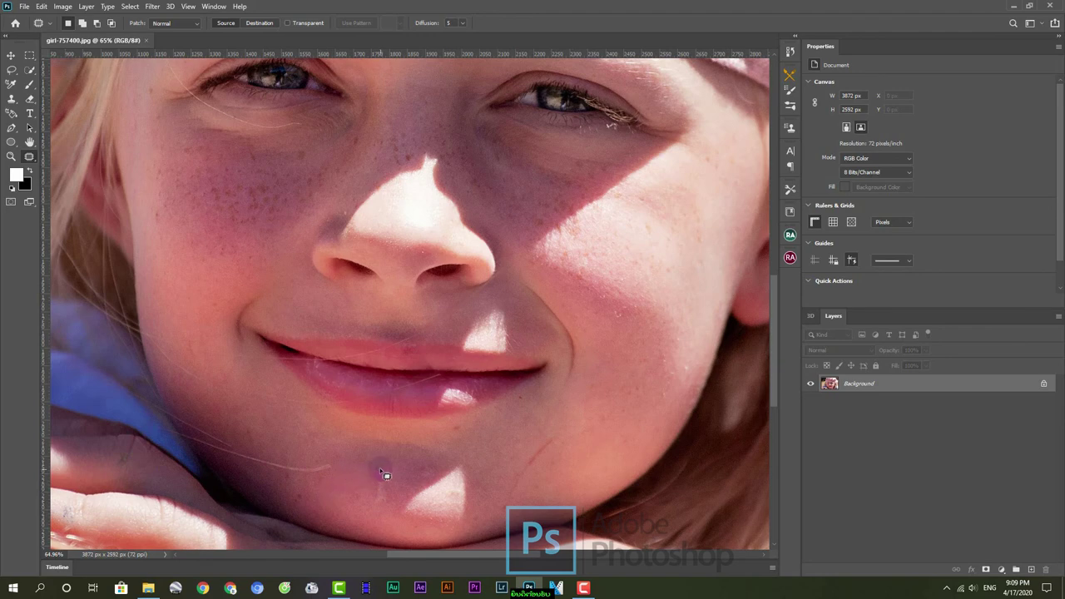
{"action": "left_click_drag", "start_coordinate": [380, 467], "coordinate": [370, 496]}
{"action": "left_click_drag", "start_coordinate": [387, 471], "coordinate": [391, 450]}
Step: Patch blemishes beside the nose and near the bridge of the nose
{"action": "scroll", "coordinate": [387, 443], "scroll_direction": "up", "scroll_amount": 3}
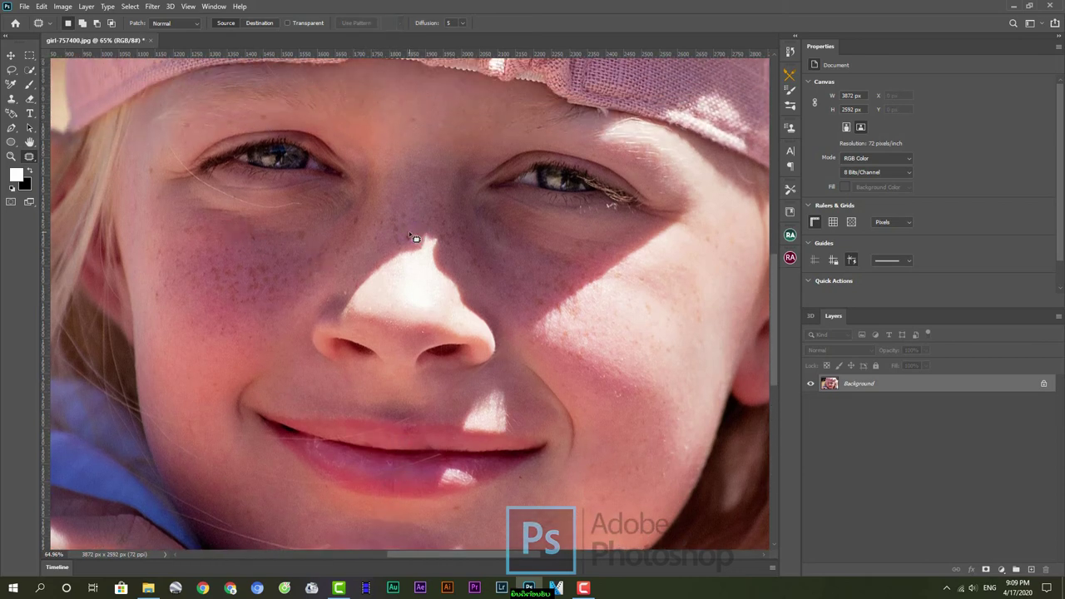
{"action": "left_click", "coordinate": [401, 239]}
{"action": "left_click_drag", "start_coordinate": [414, 240], "coordinate": [408, 231]}
{"action": "left_click", "coordinate": [415, 203]}
{"action": "mouse_move", "coordinate": [391, 220]}
{"action": "left_mouse_down"}
{"action": "mouse_move", "coordinate": [402, 250]}
{"action": "mouse_move", "coordinate": [414, 210]}
{"action": "mouse_move", "coordinate": [400, 184]}
{"action": "left_mouse_up"}
{"action": "scroll", "coordinate": [409, 223], "scroll_direction": "down", "scroll_amount": 1}
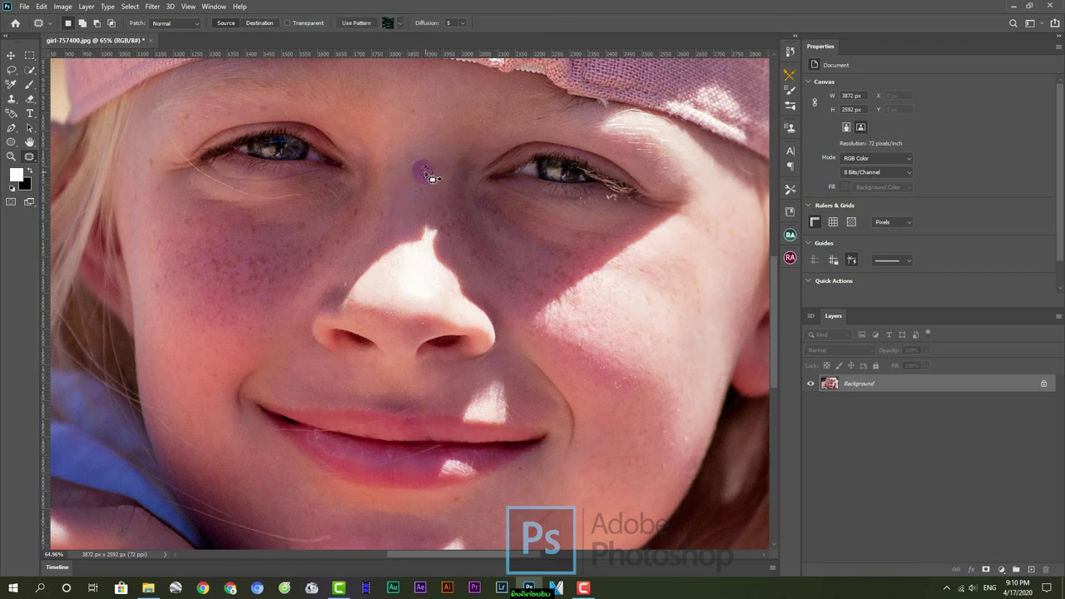
Step: Patch two blemishes on the forehead
{"action": "mouse_move", "coordinate": [413, 107]}
{"action": "left_mouse_down"}
{"action": "mouse_move", "coordinate": [420, 121]}
{"action": "mouse_move", "coordinate": [415, 108]}
{"action": "left_mouse_up"}
{"action": "left_click", "coordinate": [428, 100]}
{"action": "left_click_drag", "start_coordinate": [268, 104], "coordinate": [266, 96]}
{"action": "left_click", "coordinate": [291, 108]}
Step: Patch spots on the left cheek and left temple
{"action": "left_click_drag", "start_coordinate": [185, 215], "coordinate": [190, 220]}
{"action": "mouse_move", "coordinate": [151, 161]}
{"action": "left_mouse_down"}
{"action": "mouse_move", "coordinate": [133, 161]}
{"action": "mouse_move", "coordinate": [155, 185]}
{"action": "left_mouse_up"}
{"action": "left_click", "coordinate": [150, 180]}
{"action": "left_click_drag", "start_coordinate": [143, 197], "coordinate": [136, 186]}
{"action": "left_click", "coordinate": [141, 166]}
{"action": "left_click", "coordinate": [162, 215]}
{"action": "left_click", "coordinate": [597, 282]}
Step: Patch a freckled spot on the right cheek and a chin blemish, then fit the photo on screen
{"action": "mouse_move", "coordinate": [561, 263]}
{"action": "left_mouse_down"}
{"action": "mouse_move", "coordinate": [573, 280]}
{"action": "mouse_move", "coordinate": [595, 269]}
{"action": "mouse_move", "coordinate": [549, 301]}
{"action": "left_mouse_up"}
{"action": "left_click_drag", "start_coordinate": [547, 298], "coordinate": [534, 266]}
{"action": "scroll", "coordinate": [582, 341], "scroll_direction": "down", "scroll_amount": 5}
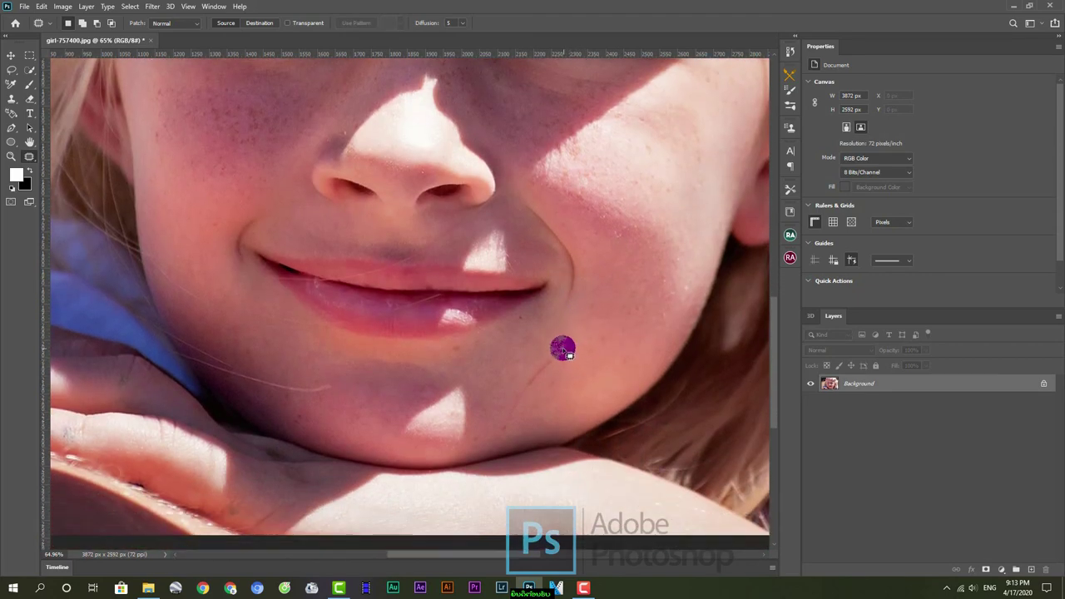
{"action": "mouse_move", "coordinate": [563, 350]}
{"action": "left_mouse_down"}
{"action": "mouse_move", "coordinate": [549, 360]}
{"action": "mouse_move", "coordinate": [598, 367]}
{"action": "left_mouse_up"}
{"action": "left_click", "coordinate": [596, 367]}
{"action": "key", "text": "ctrl+0"}
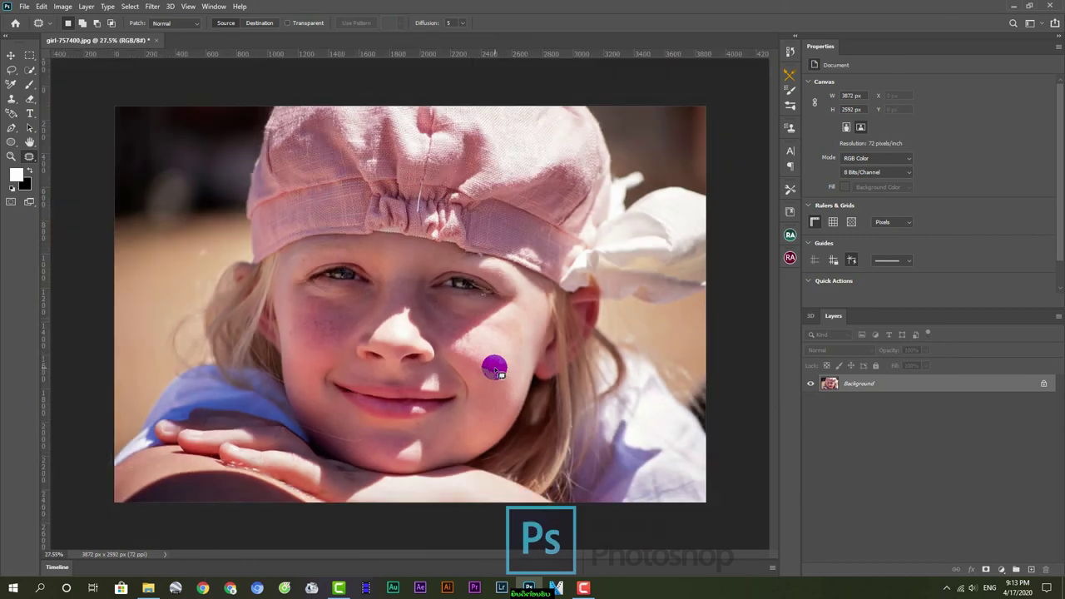
Step: Launch Portraiture 3 and choose Smoothing: Strong (Fine +10, Medium +16, Large +20, Threshold 28)
{"action": "left_click", "coordinate": [152, 9]}
{"action": "mouse_move", "coordinate": [166, 243]}
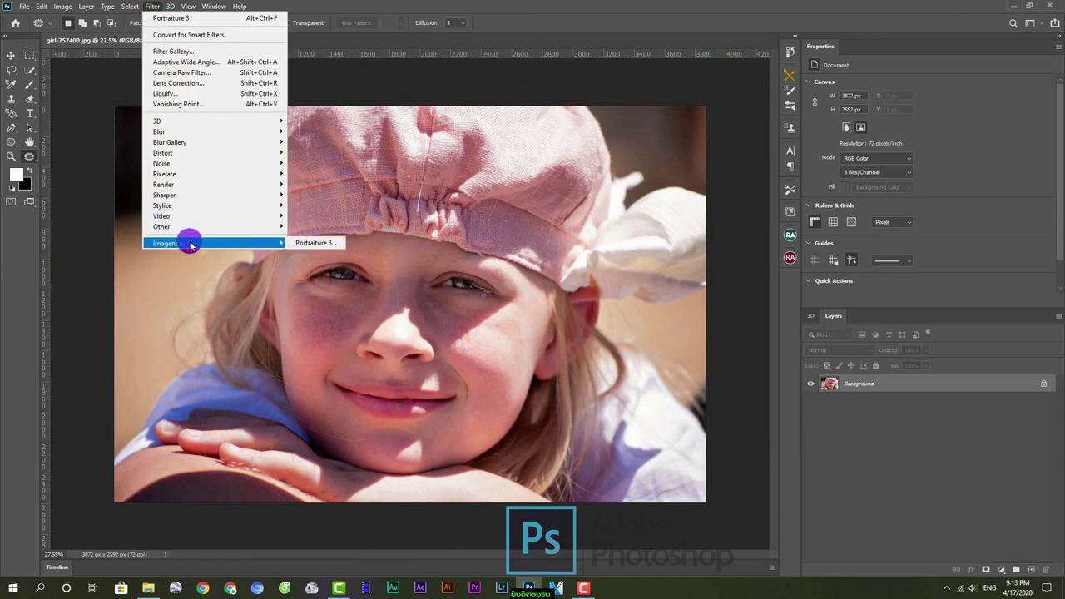
{"action": "left_click", "coordinate": [298, 245]}
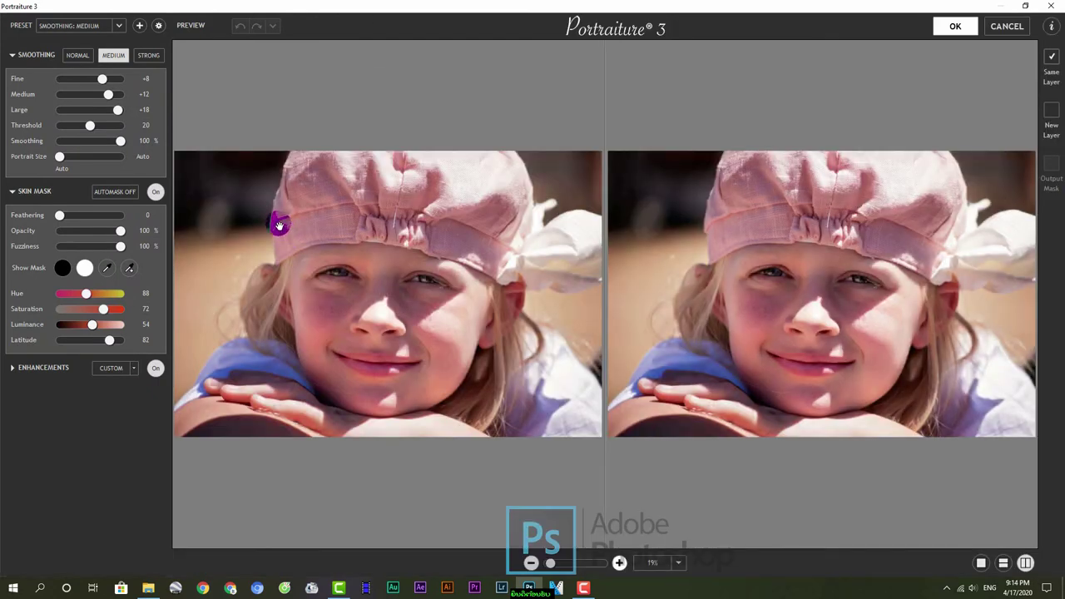
{"action": "left_click", "coordinate": [148, 55]}
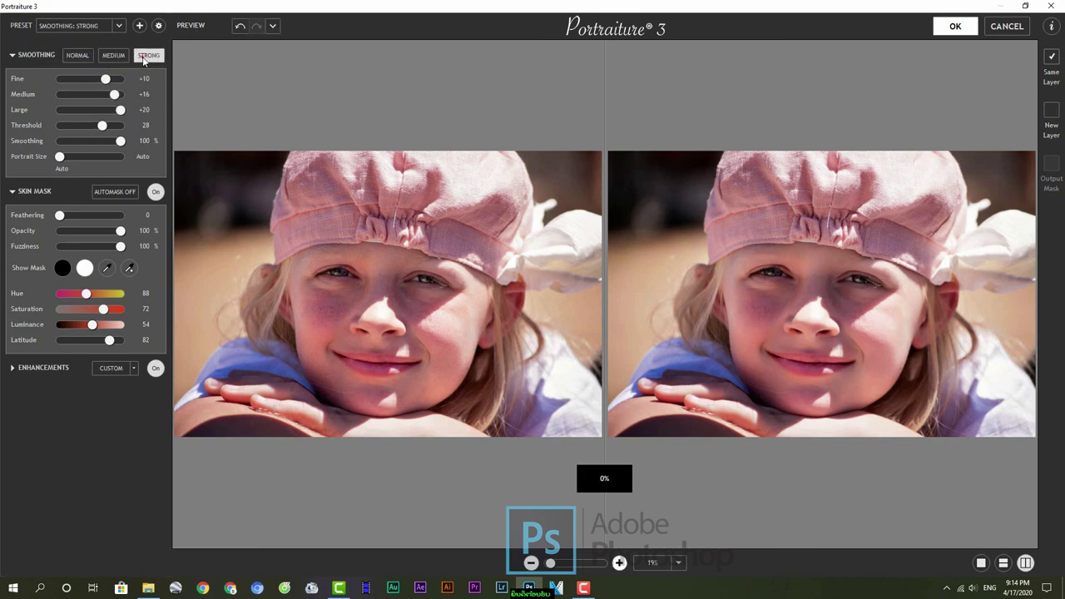
{"action": "left_click", "coordinate": [114, 56]}
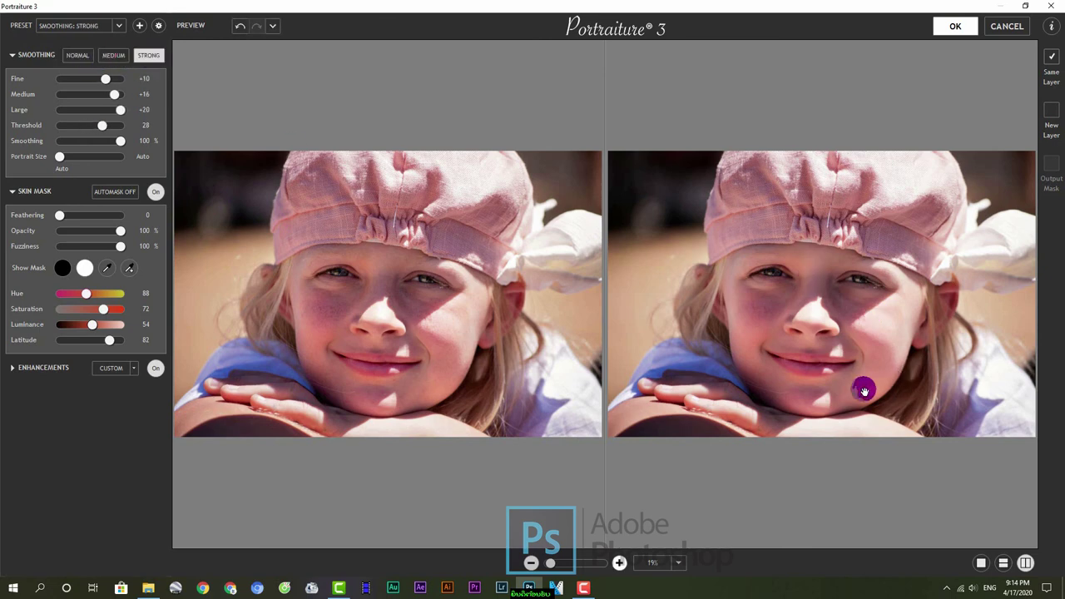
Step: Confirm Portraiture 3's Strong smoothing on girl-757400.jpg and close the plugin
{"action": "left_click", "coordinate": [957, 27]}
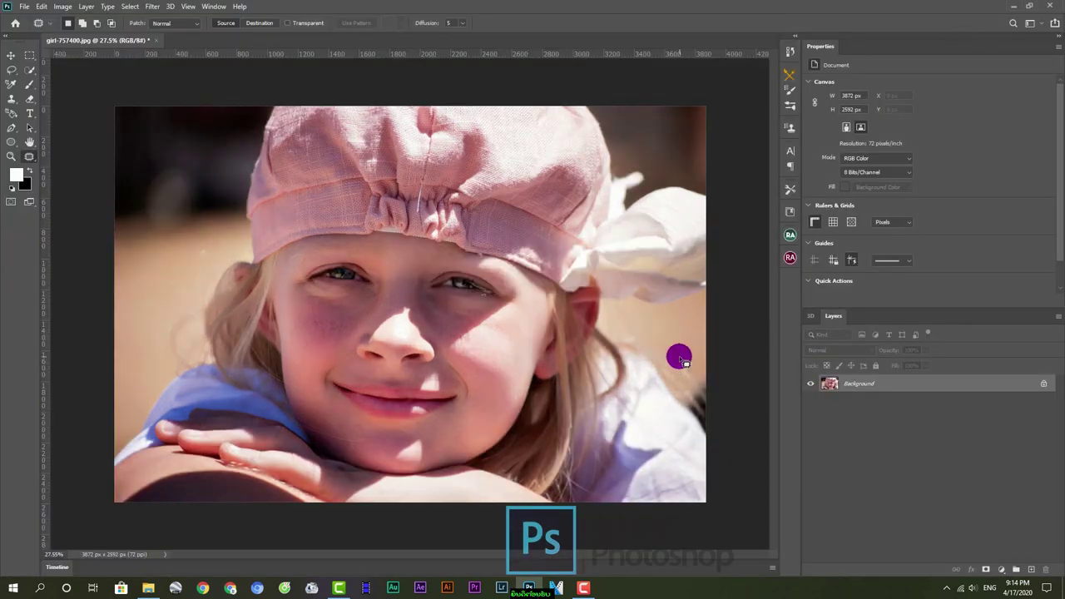
{"action": "left_click", "coordinate": [467, 368]}
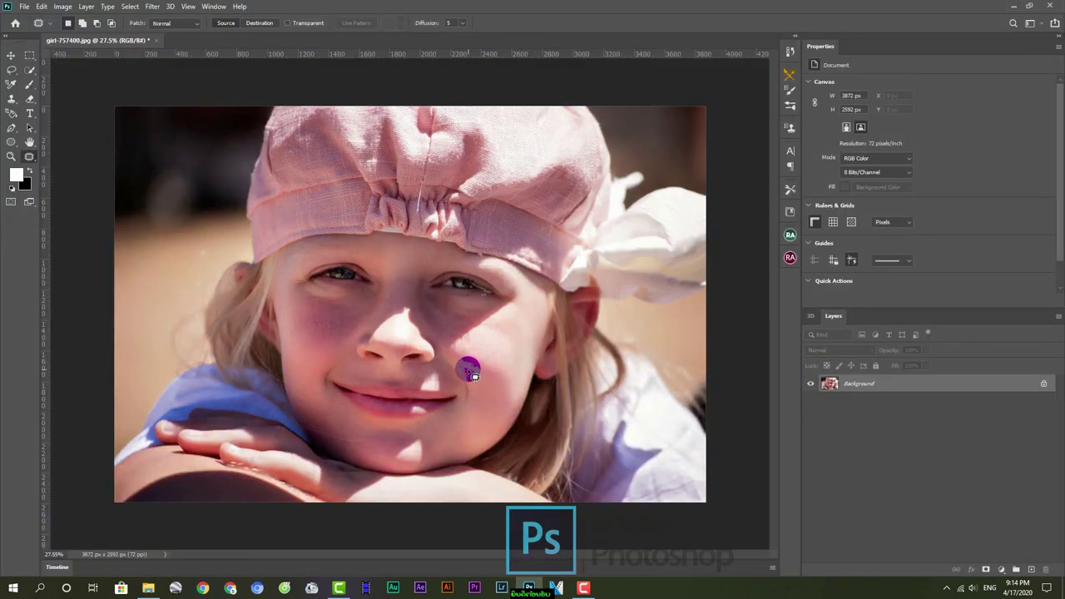